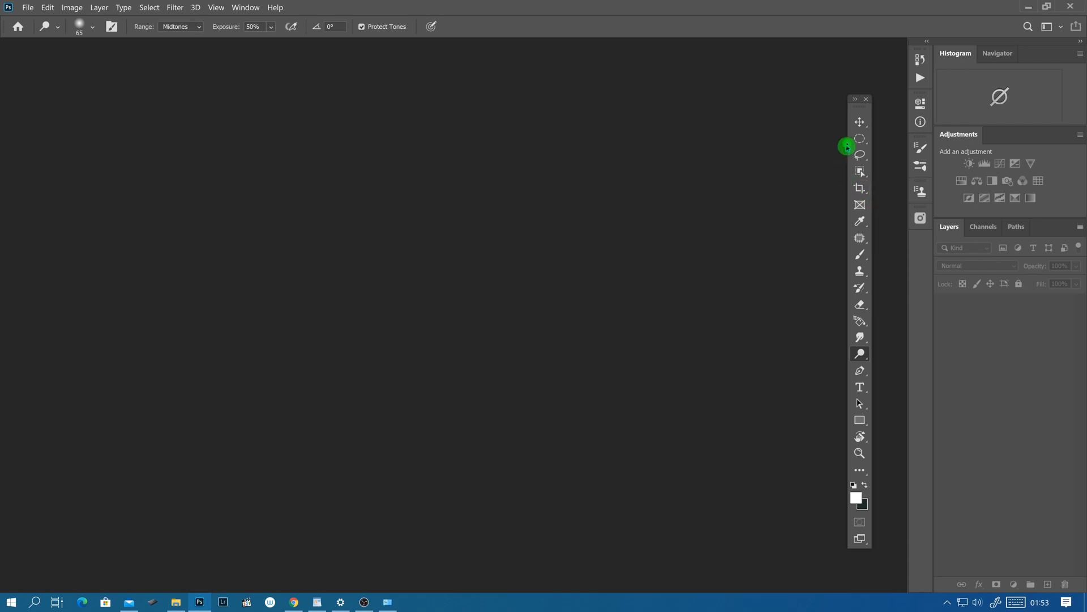
Step: Shift the floating toolbox slightly aside and open the portrait photo pexels-aa-dil-2598024.jpg
left_click(860, 112)
left_click_drag(866, 97, 877, 91)
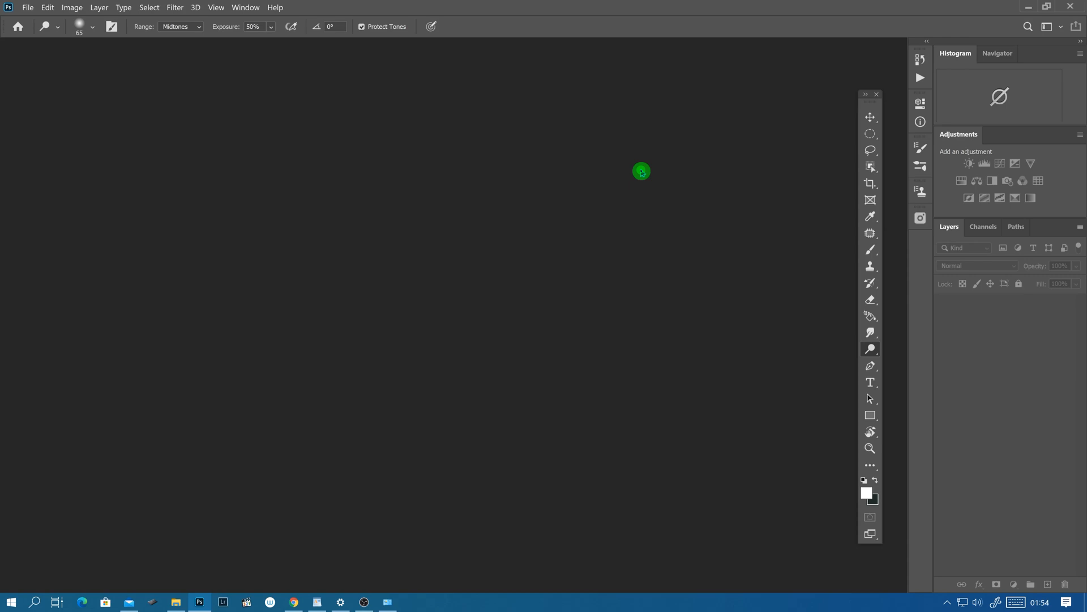
left_click(27, 7)
left_click(33, 31)
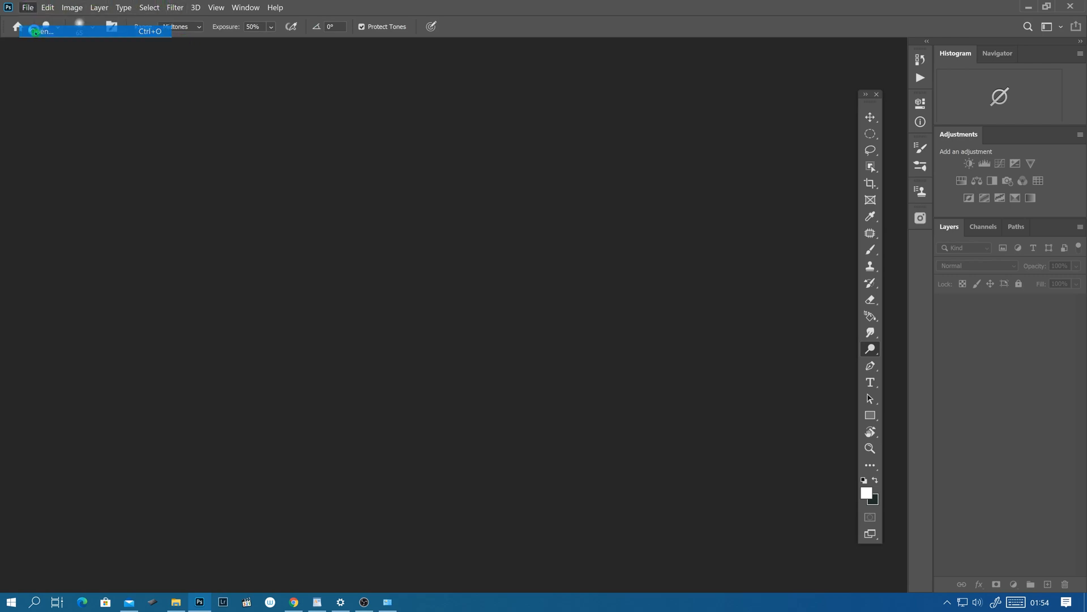
double_click(177, 92)
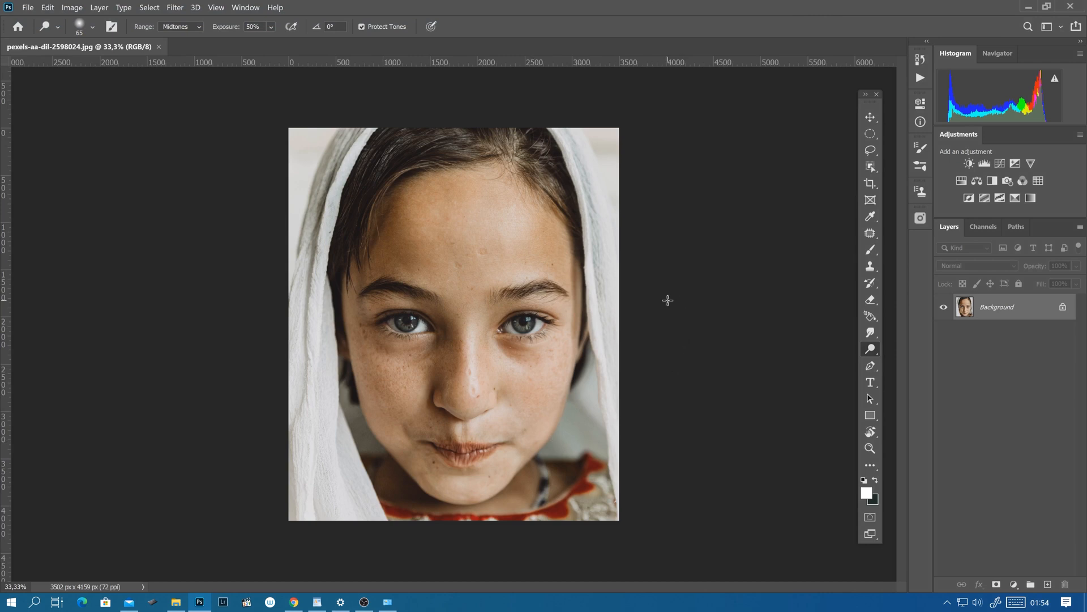
Step: Convert the locked Background of the portrait into a regular, unlocked layer
left_click_drag(520, 325, 549, 322)
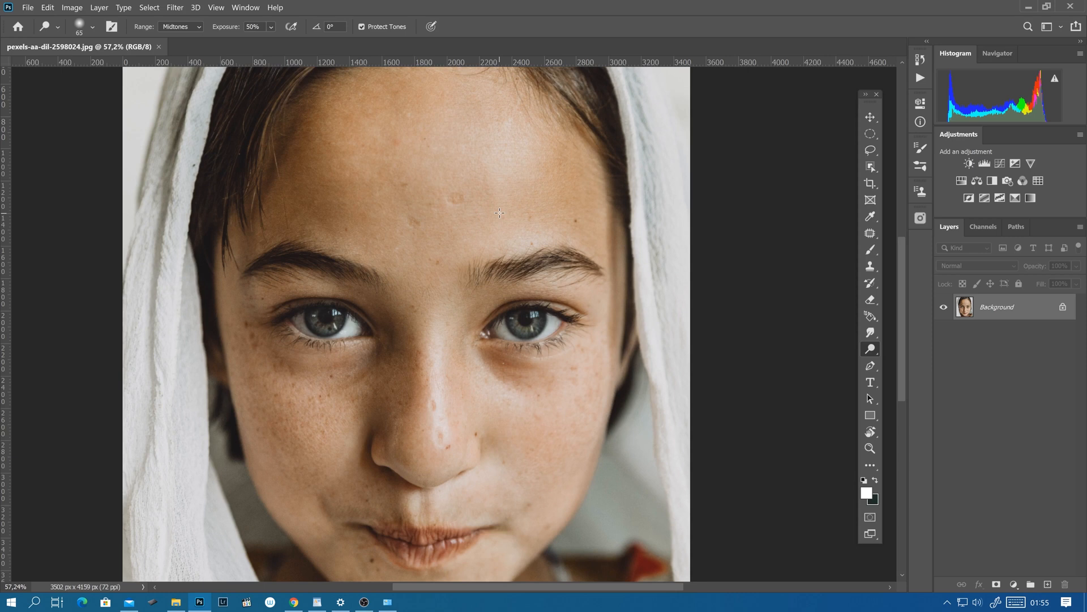
left_click_drag(475, 260, 433, 386)
key("ctrl+z")
left_click(72, 7)
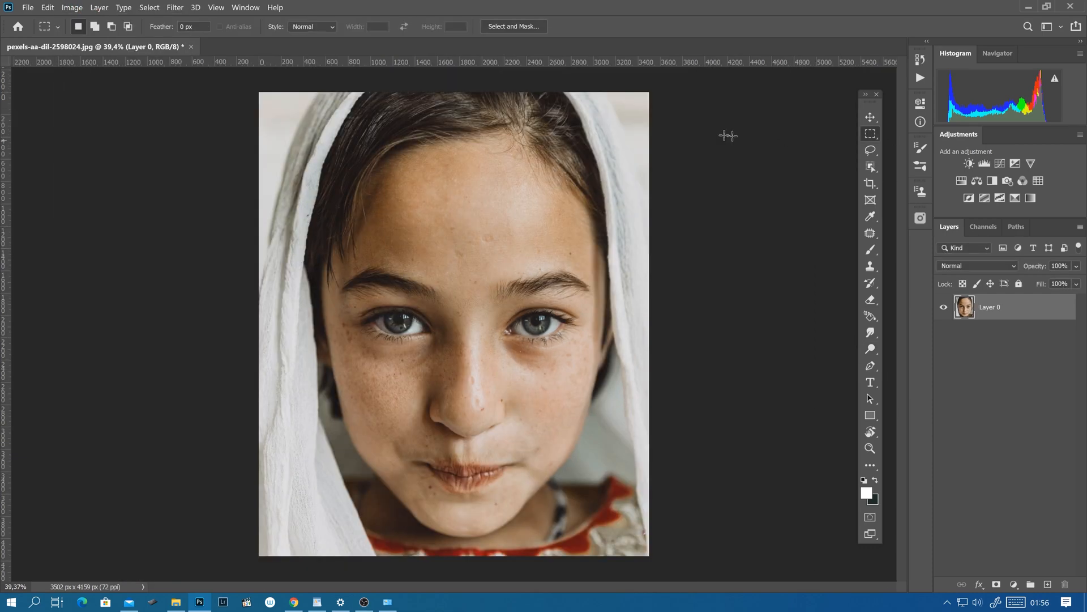
left_click_drag(260, 91, 651, 556)
left_click(919, 84)
key("ctrl+d")
Step: Examine the portrait's skin up close for blemishes, from the forehead across the cheeks and nose to the chin
left_click_drag(560, 200, 559, 208)
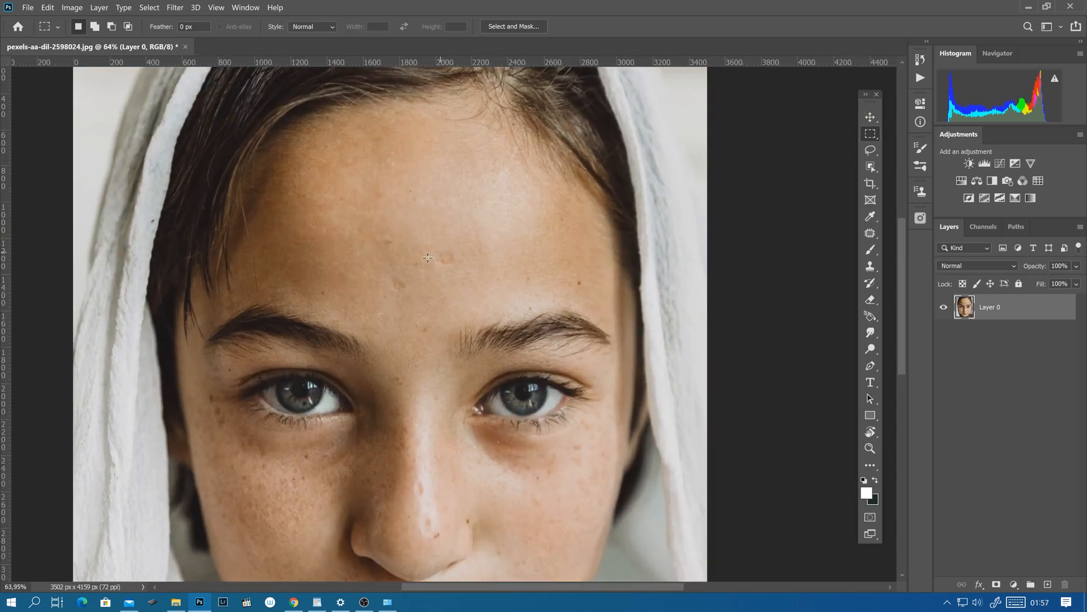
left_click_drag(427, 257, 468, 187)
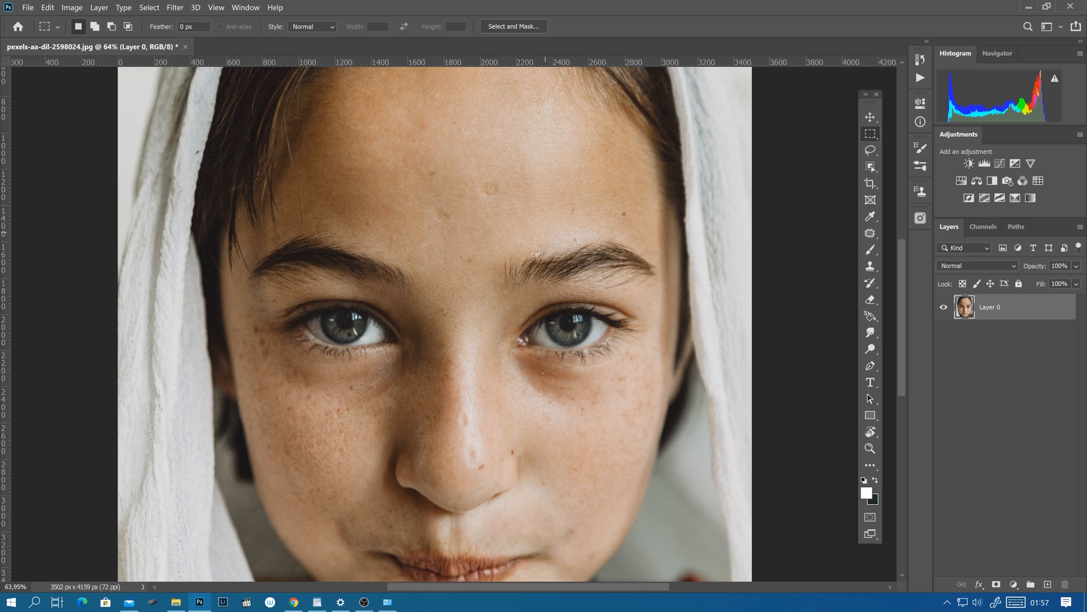
left_click_drag(467, 289, 469, 192)
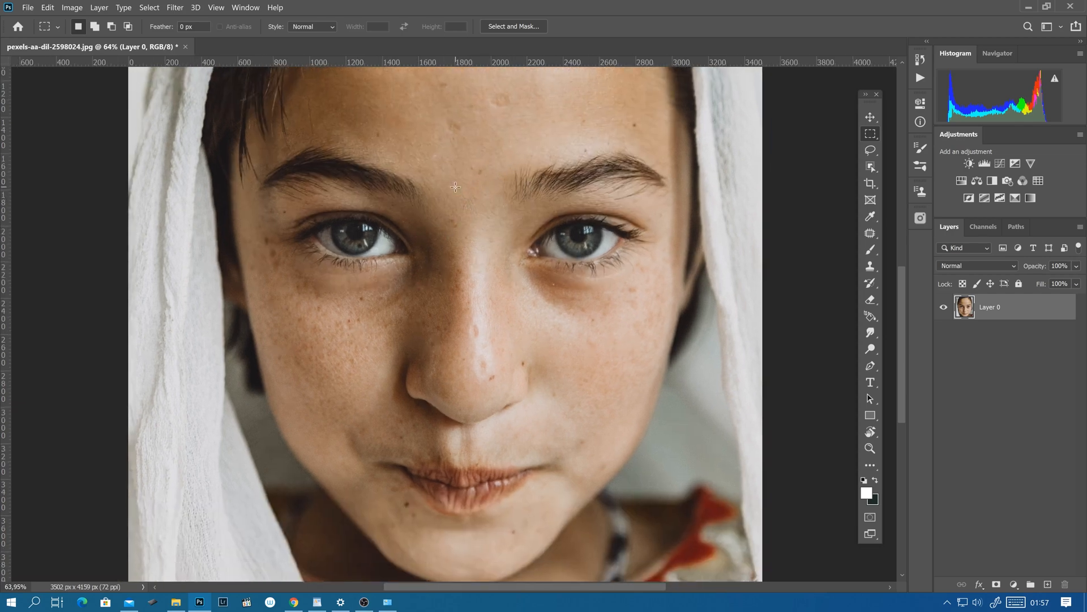
left_click_drag(461, 225, 465, 380)
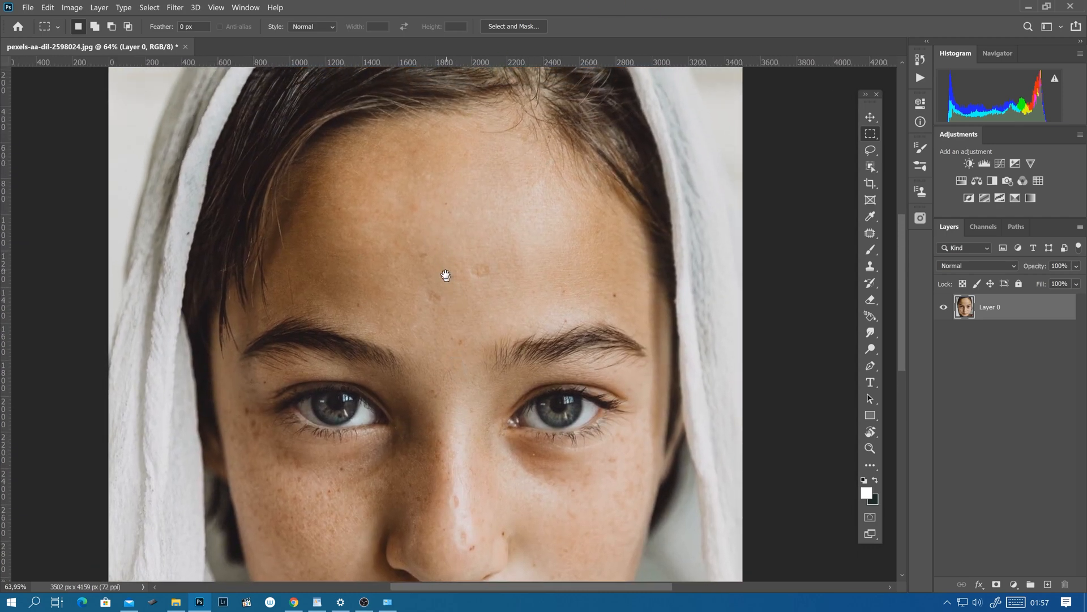
left_click_drag(446, 276, 510, 166)
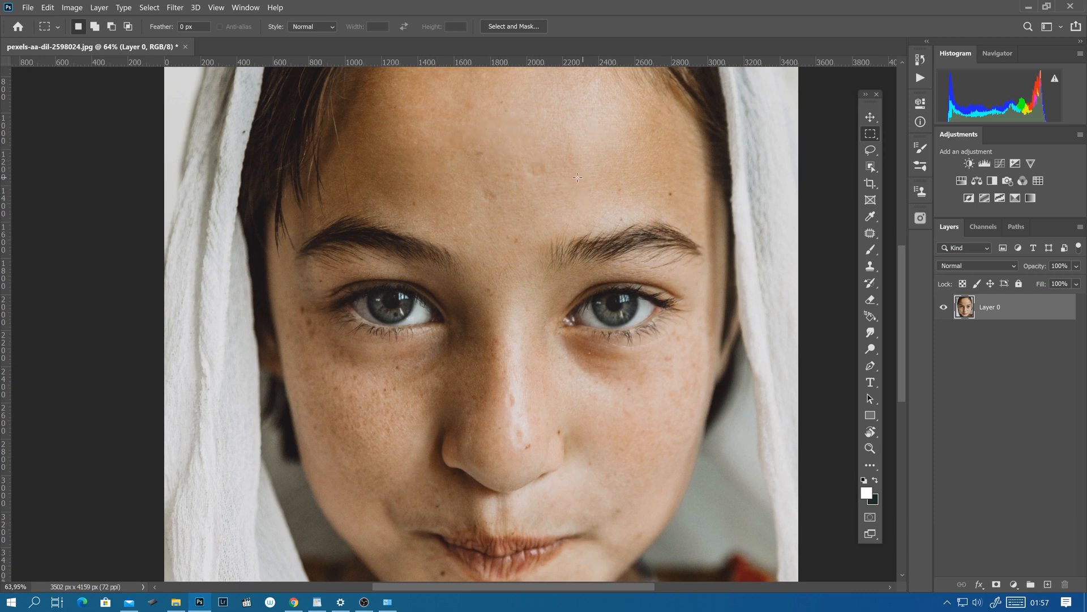
left_click_drag(517, 253, 456, 158)
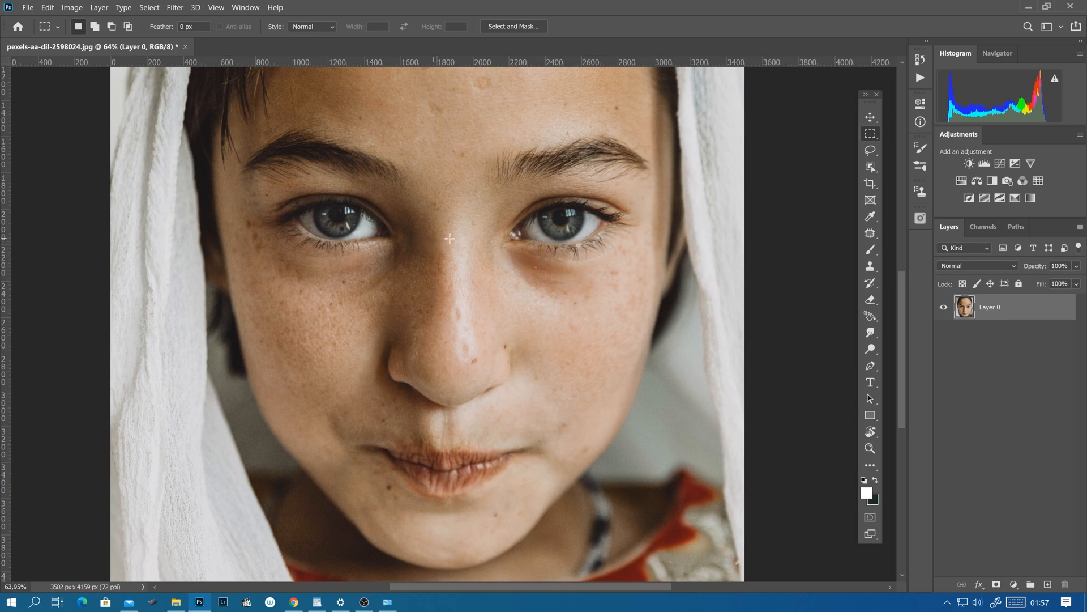
left_click_drag(537, 239, 532, 308)
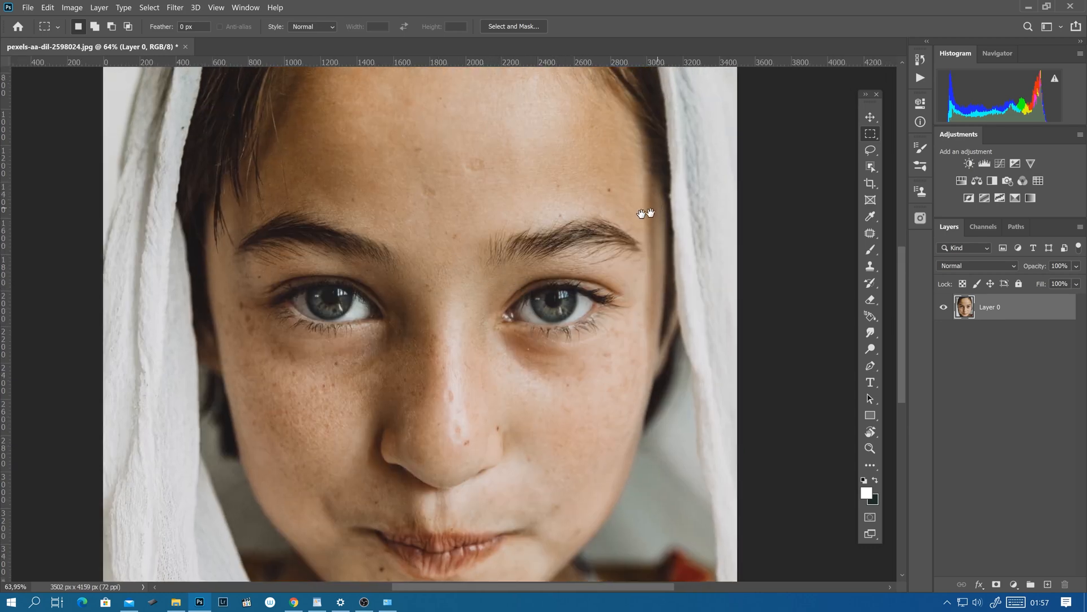
left_click_drag(555, 227, 527, 126)
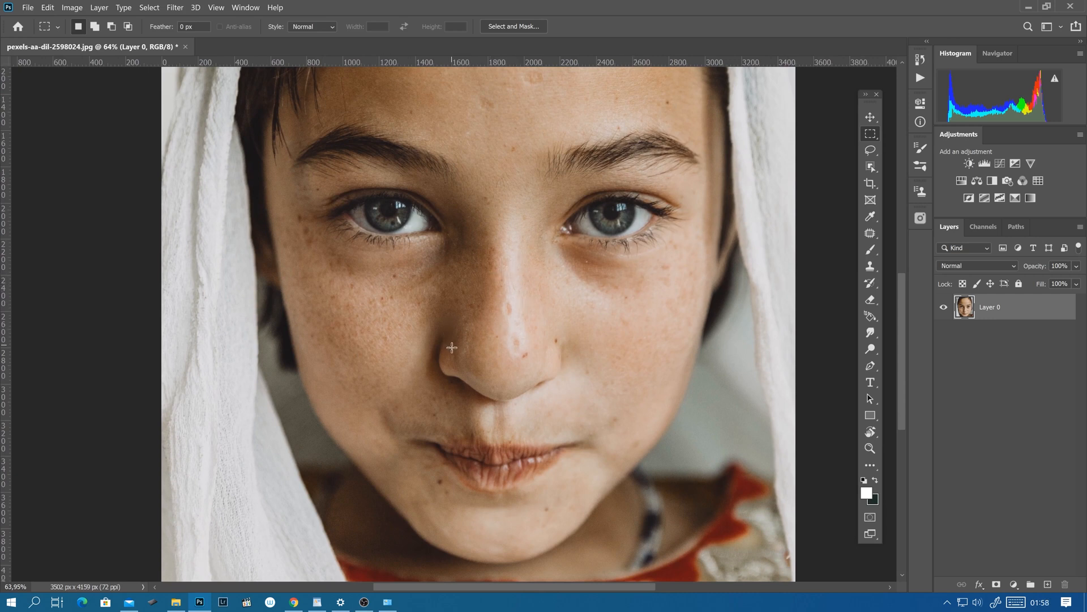
left_click_drag(641, 218, 582, 313)
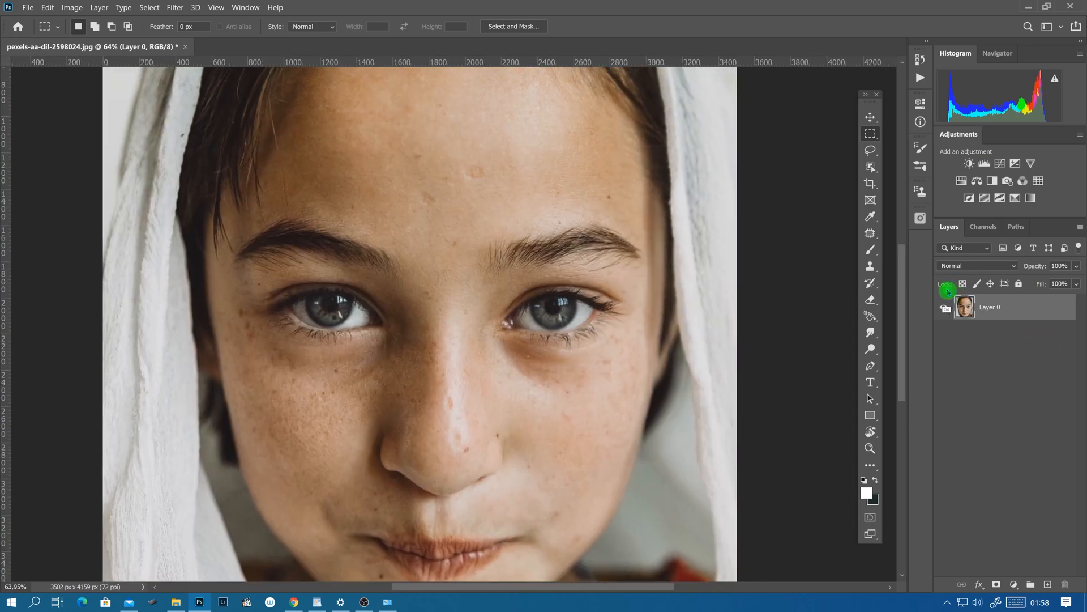
Step: Duplicate Layer 0 and name the copy Finan
key("ctrl+j")
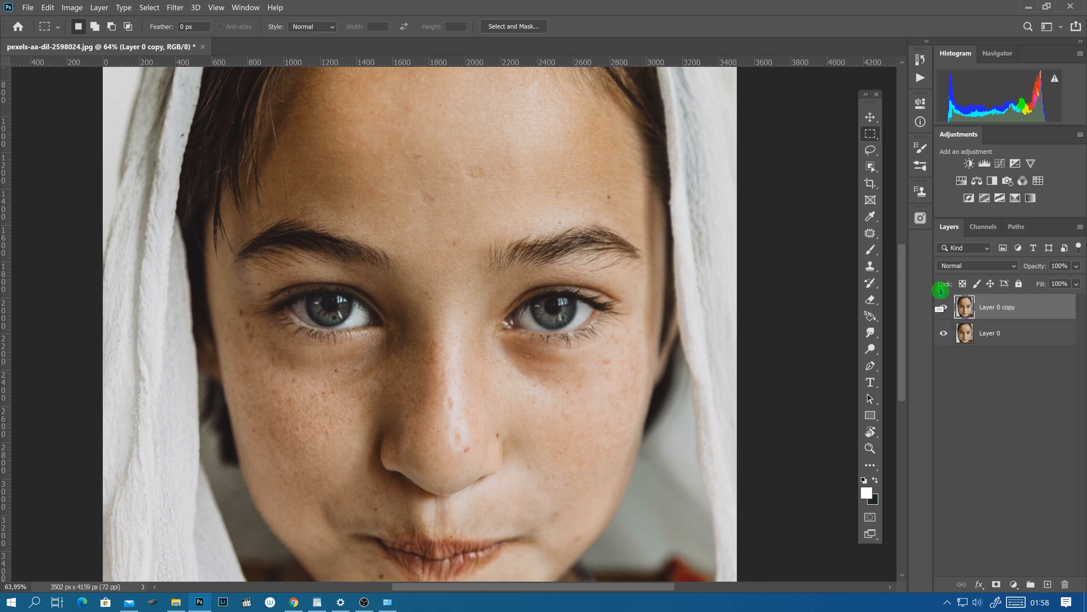
double_click(996, 307)
type("f")
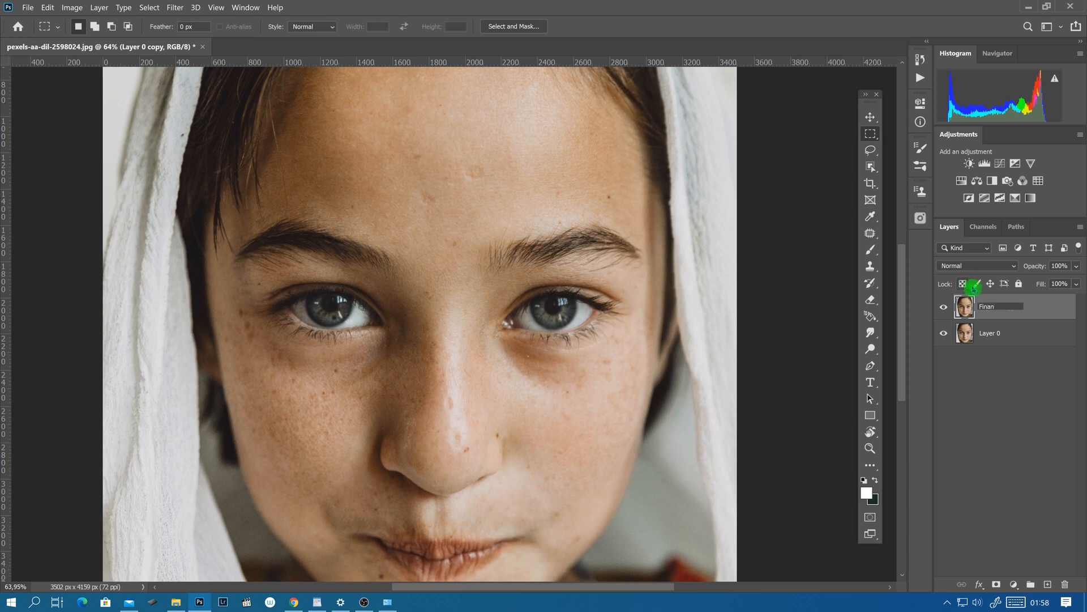
left_click(1011, 309)
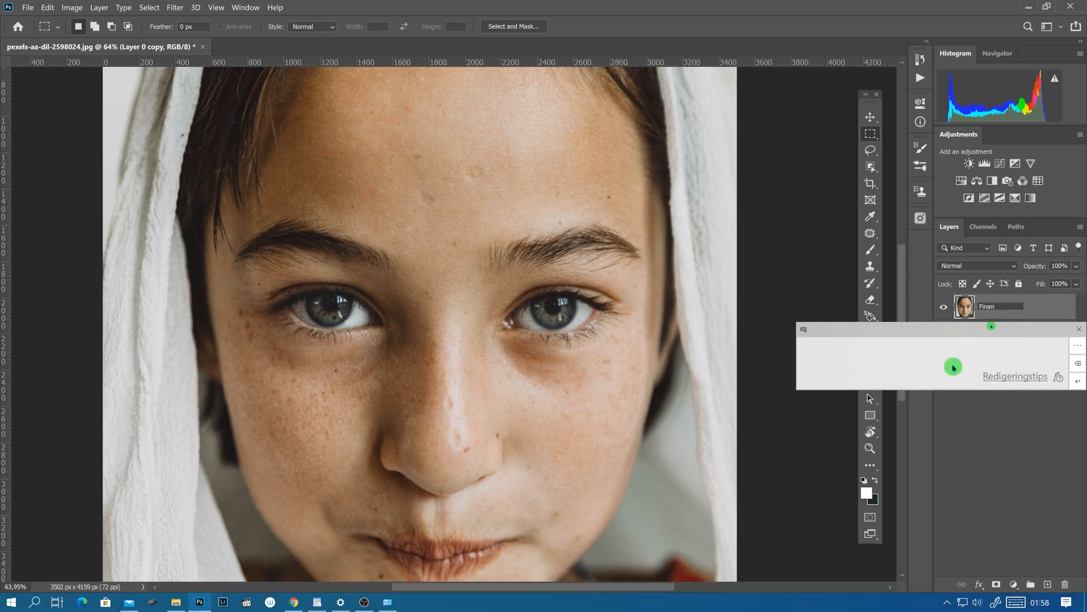
left_click(1079, 329)
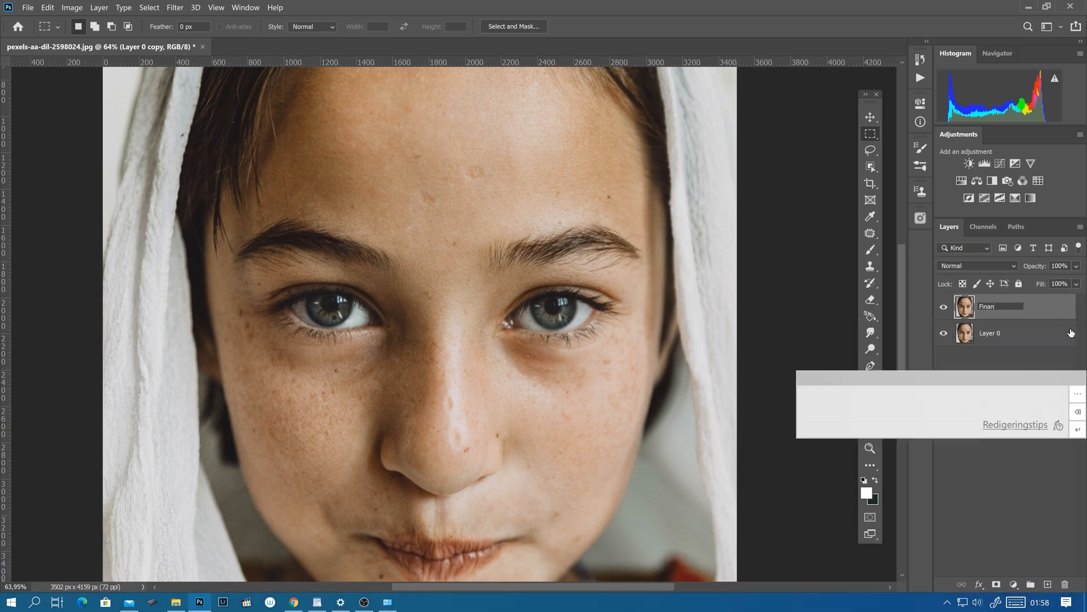
Step: Remove the small dark spots on the forehead and around the eyebrows on the Finan layer with the Spot Healing Brush
mouse_move(727, 316)
left_mouse_down()
mouse_move(748, 244)
mouse_move(772, 240)
left_mouse_up()
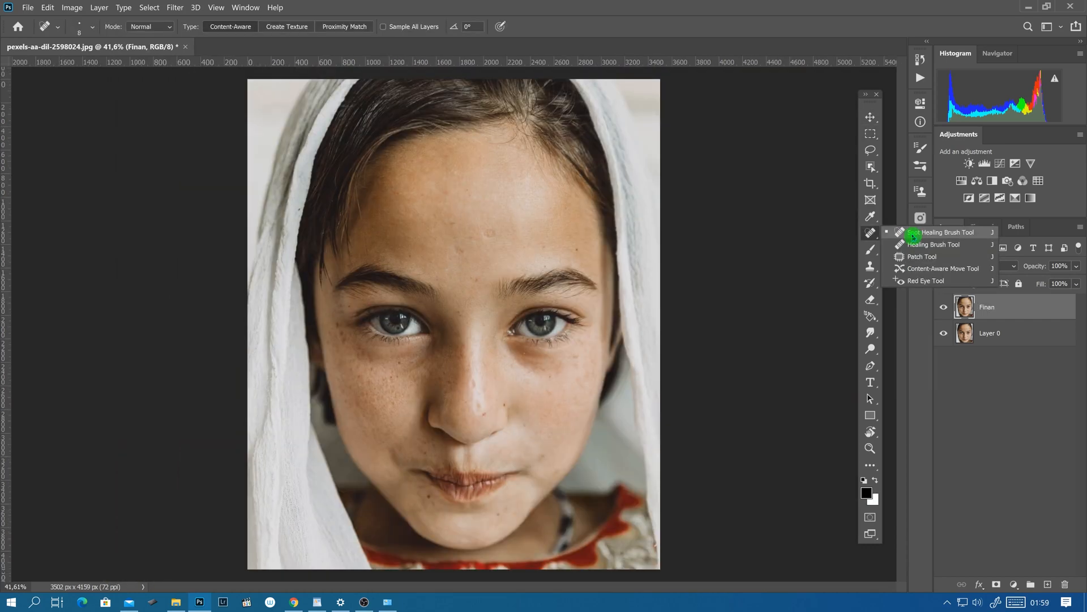
left_click(903, 234)
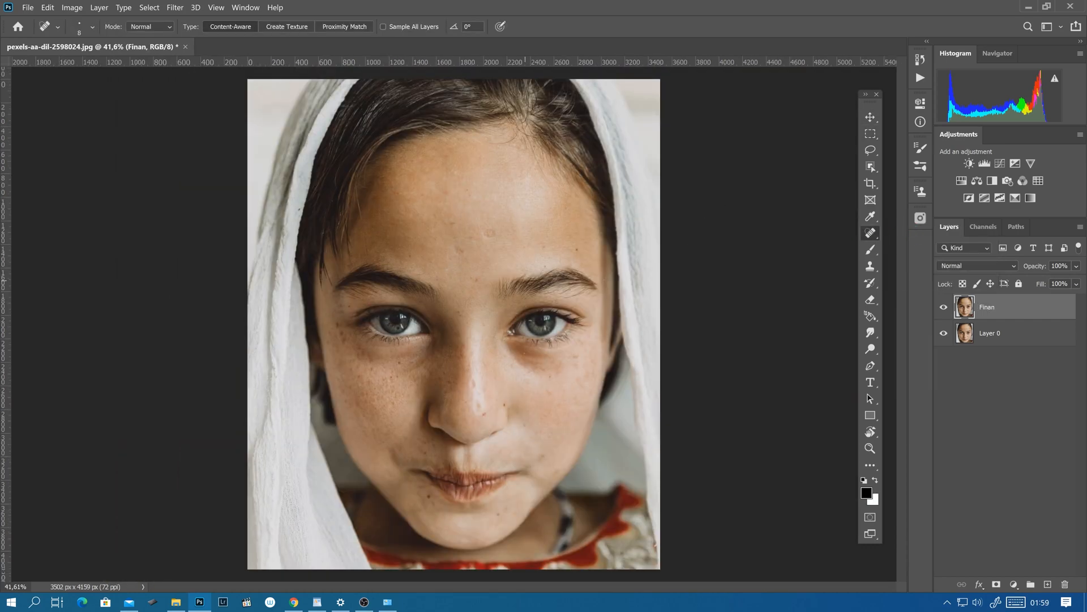
left_click(534, 230, "ctrl")
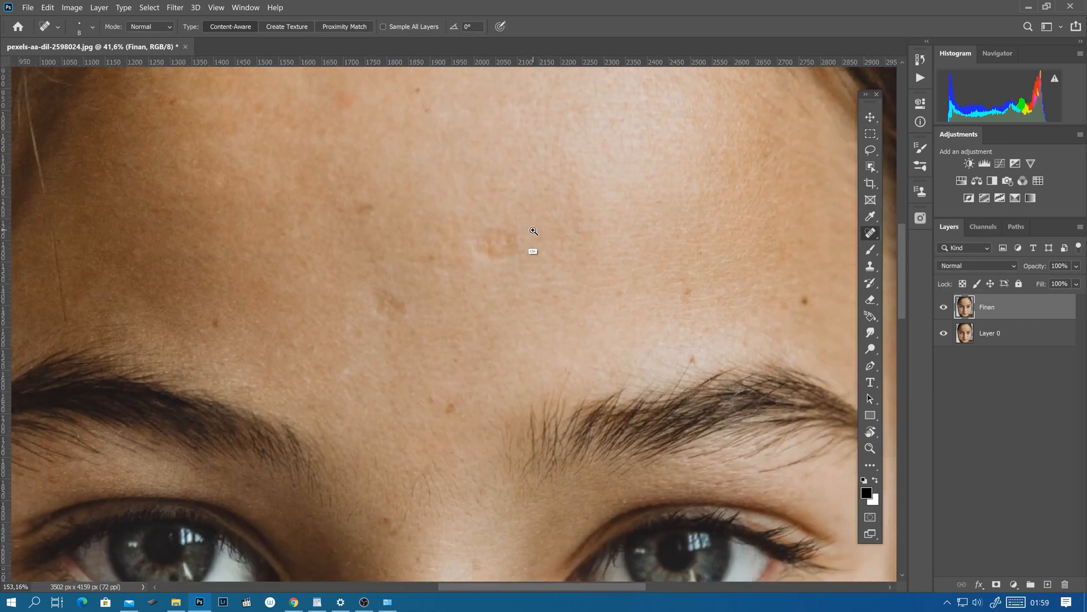
left_click_drag(534, 230, 530, 220)
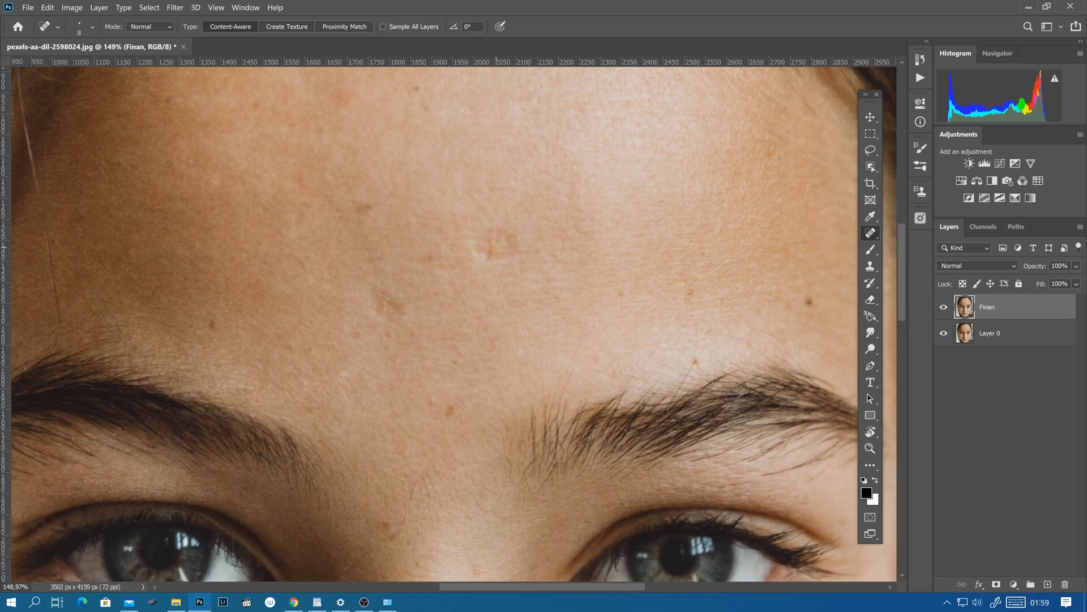
scroll(495, 259, "down", 2)
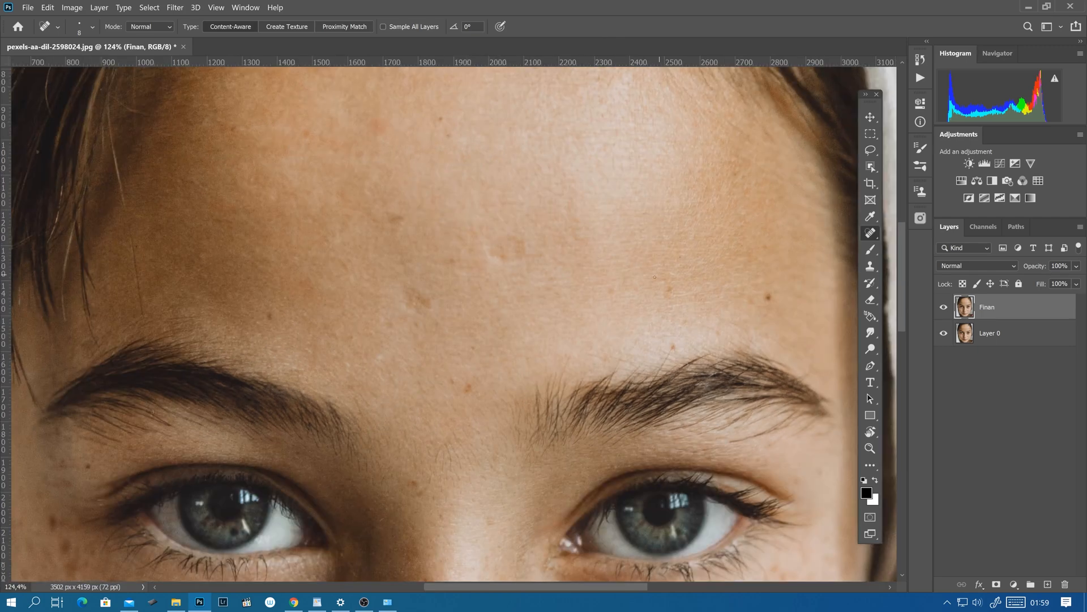
left_click(669, 288)
left_click(675, 285)
left_click(674, 286)
left_click_drag(352, 335, 348, 341)
left_click(469, 385)
left_click_drag(759, 290, 776, 295)
left_click_drag(768, 295, 774, 297)
Step: Remove the dark mole just below the corner of the mouth with the Spot Healing Brush
left_click_drag(513, 388, 549, 269)
left_click_drag(558, 338, 478, 185)
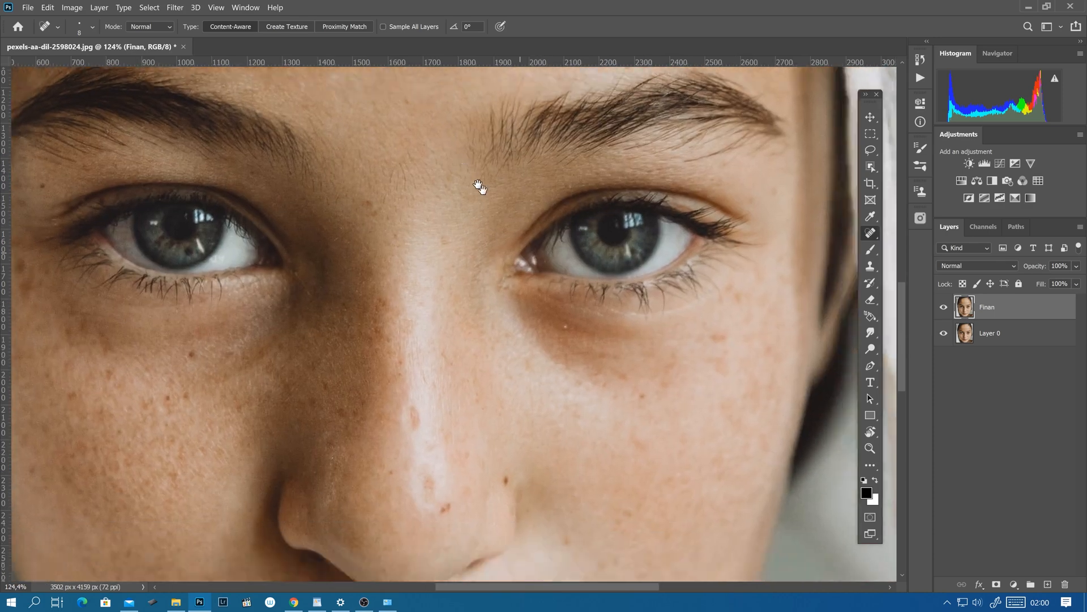
left_click_drag(645, 481, 517, 247)
left_click_drag(513, 294, 538, 303)
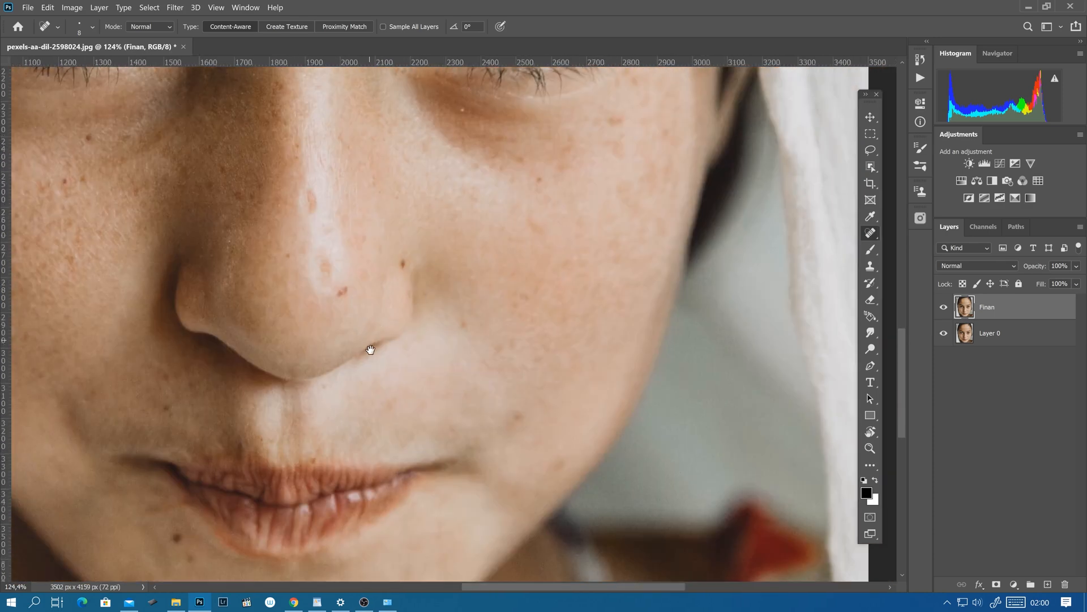
left_click_drag(379, 346, 533, 296)
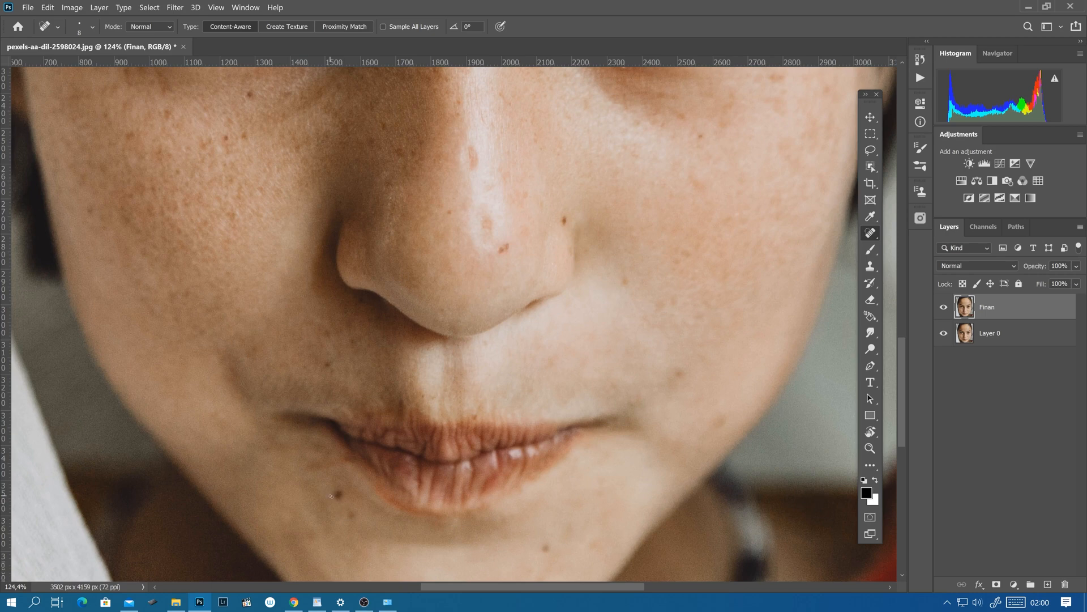
left_click(329, 496)
left_click_drag(337, 493, 339, 501)
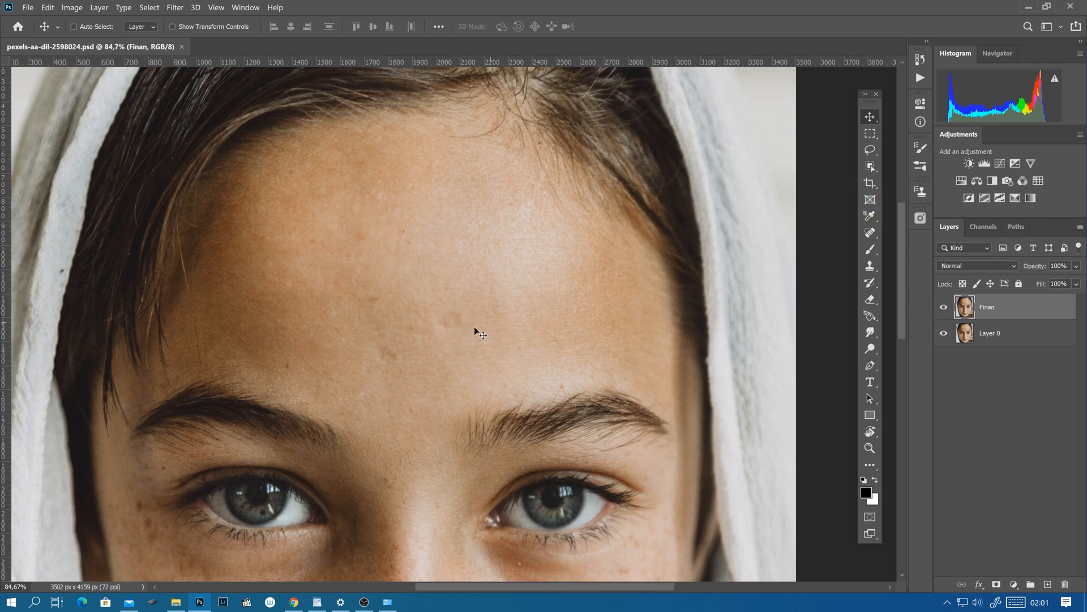
Step: Try to remove the round scar in the middle of the forehead with the Spot Healing Brush
left_click(870, 220)
left_click(870, 233)
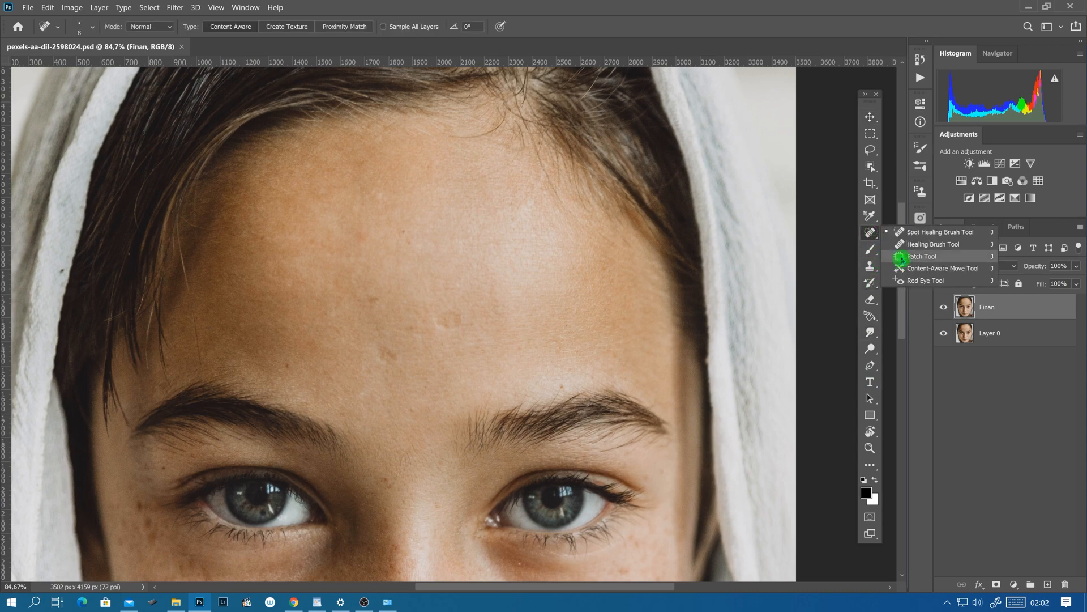
left_click(942, 232)
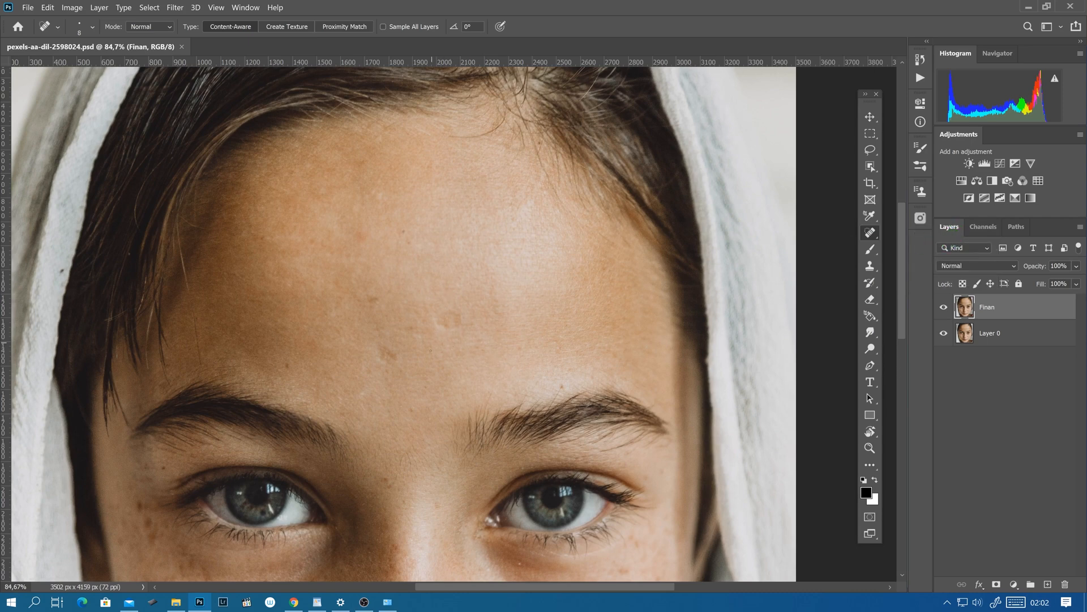
mouse_move(456, 326)
left_mouse_down()
mouse_move(451, 306)
mouse_move(450, 320)
mouse_move(435, 314)
left_mouse_up()
Step: Outline the round scar mid-forehead with the Patch tool, replace it with clean skin from beside it, and clear the selection
left_click_drag(869, 232, 916, 258)
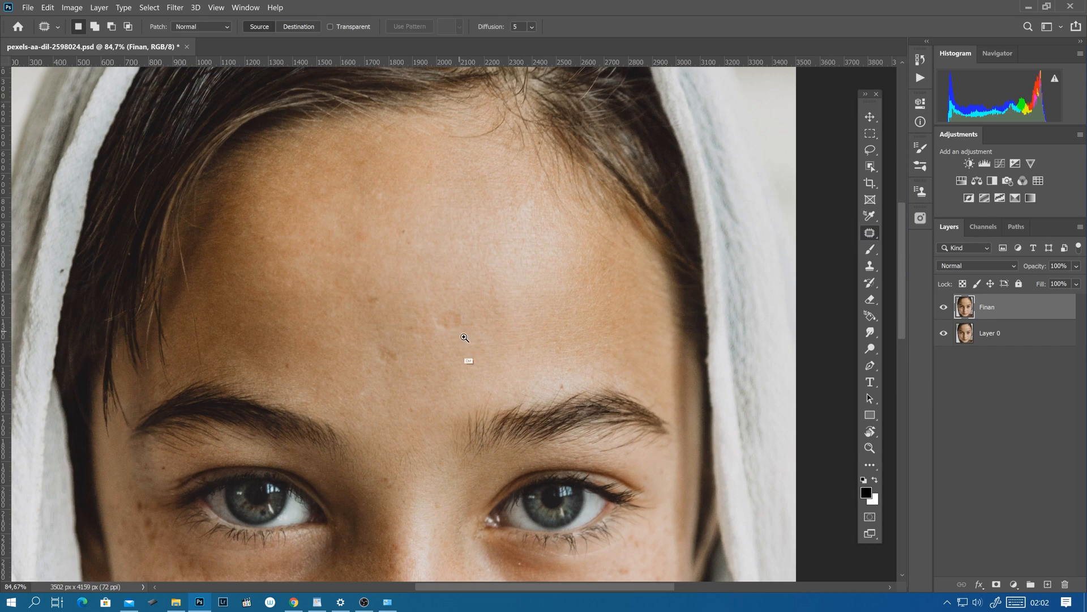
mouse_move(462, 337)
left_mouse_down()
mouse_move(491, 339)
mouse_move(466, 330)
mouse_move(478, 315)
mouse_move(466, 287)
mouse_move(424, 283)
mouse_move(412, 308)
mouse_move(427, 332)
mouse_move(449, 337)
mouse_move(455, 327)
left_mouse_up()
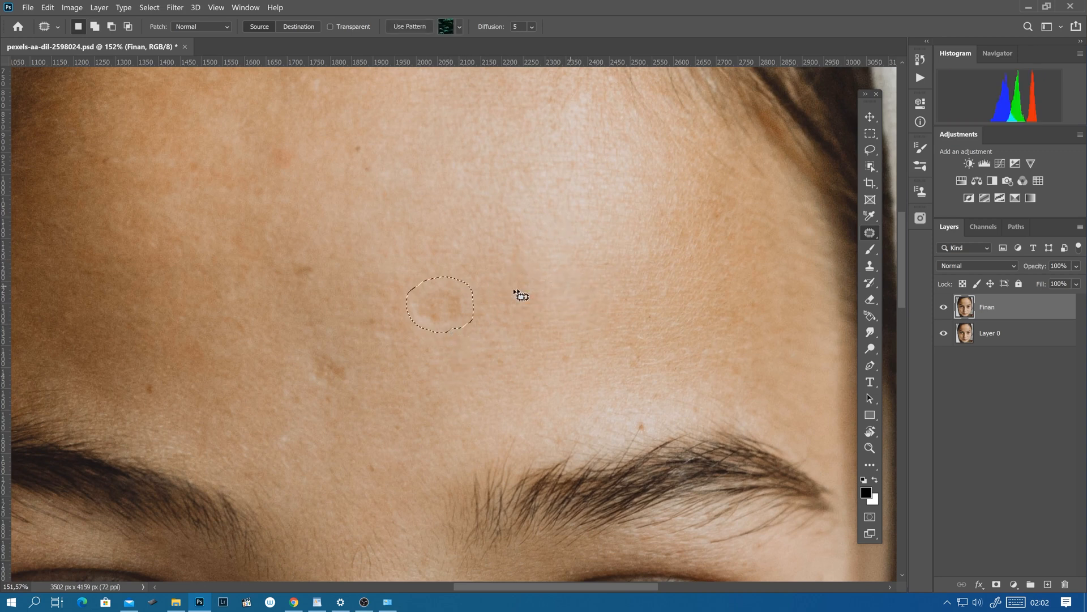
left_click_drag(461, 309, 603, 294)
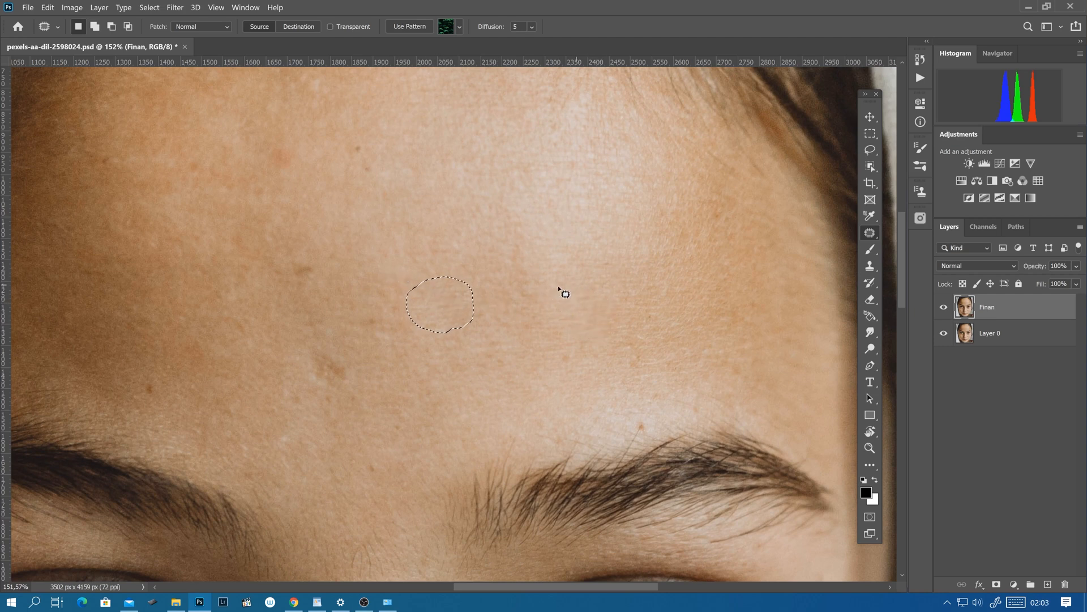
mouse_move(440, 324)
left_mouse_down()
mouse_move(481, 311)
mouse_move(427, 311)
left_mouse_up()
key("ctrl+d")
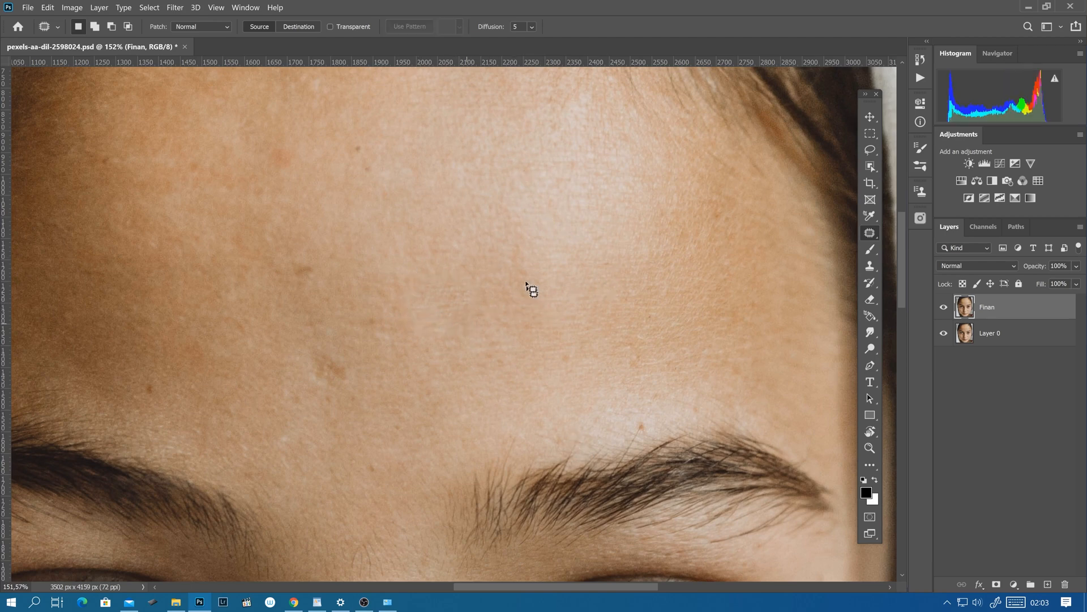
left_click_drag(412, 279, 473, 223)
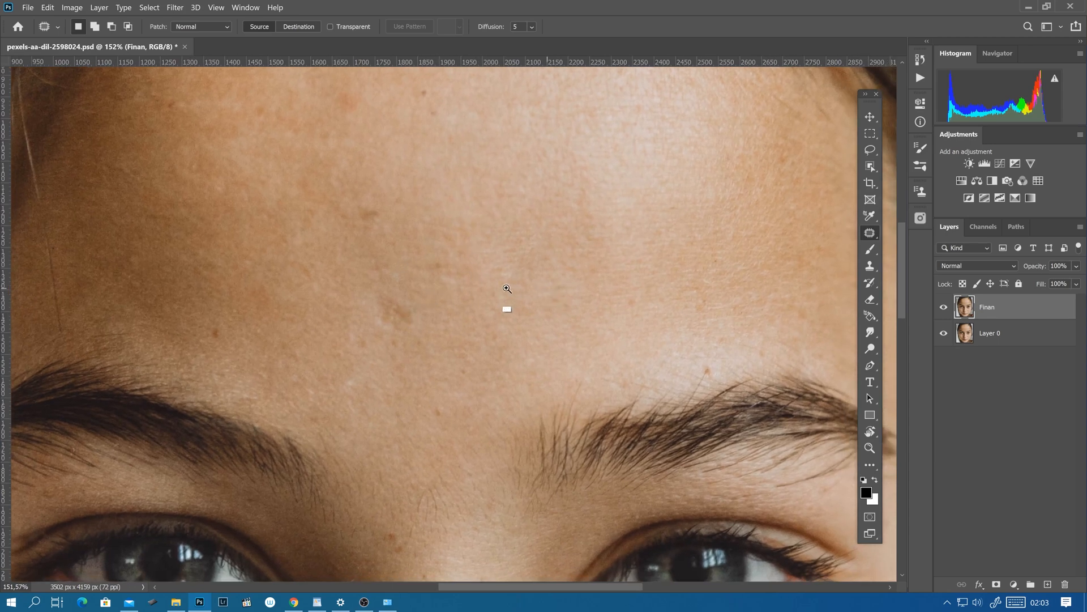
scroll(443, 334, "down", 5)
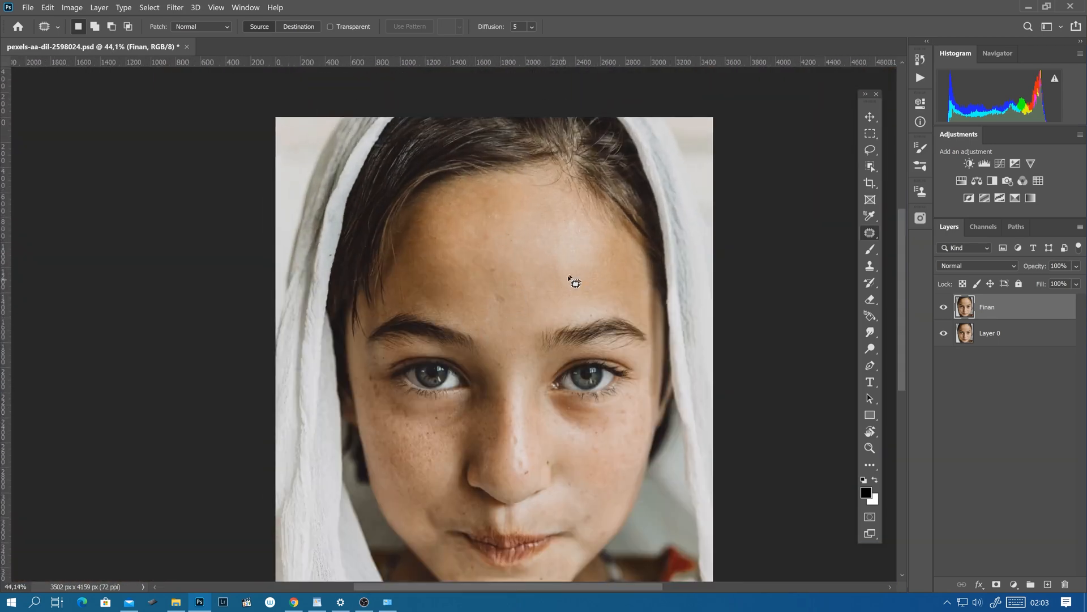
Step: Remove the remaining marks in the middle of the forehead and above the eyebrow with the Spot Healing Brush
right_click(870, 233)
left_click(909, 231)
left_click_drag(480, 250, 519, 231)
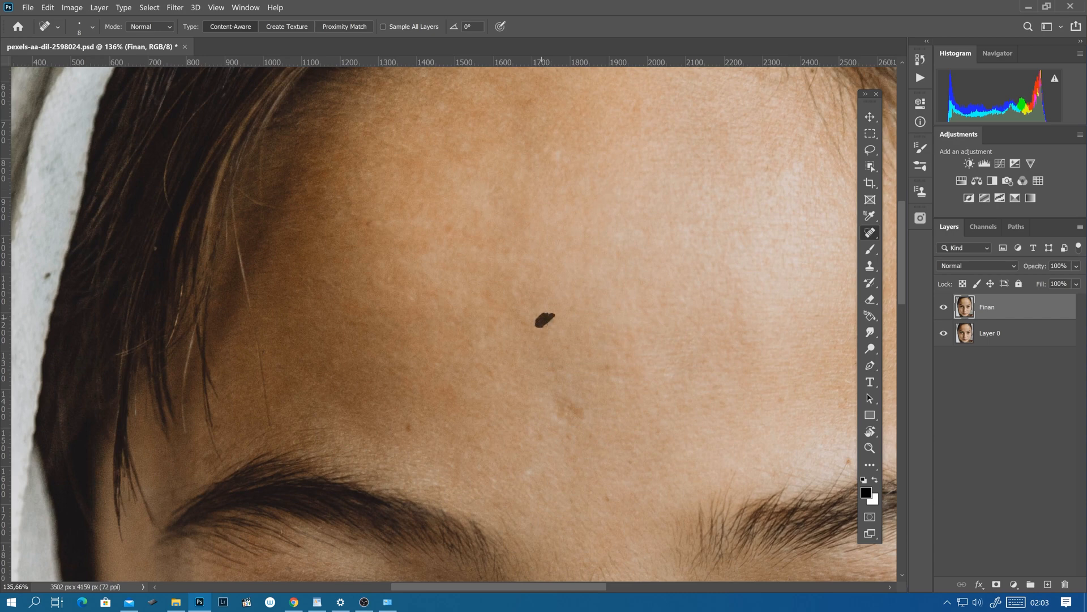
left_click_drag(594, 370, 617, 366)
left_click(409, 427)
Step: Remove the small spots on the bridge of the nose and beside the nostril with the Spot Healing Brush
mouse_move(586, 261)
left_mouse_down()
mouse_move(396, 322)
mouse_move(326, 177)
left_mouse_up()
left_click_drag(445, 262, 359, 215)
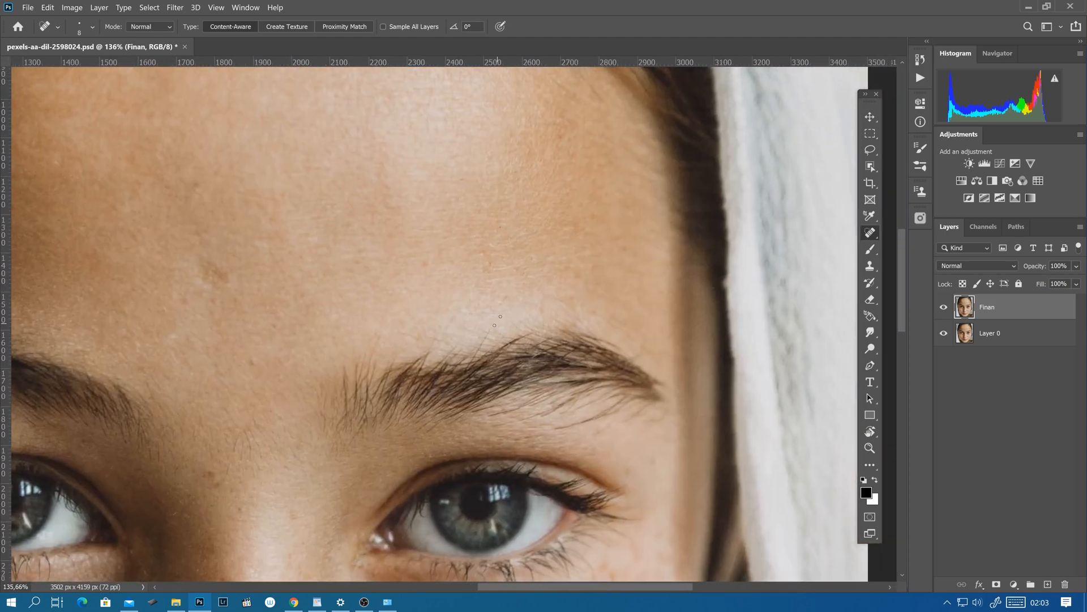
mouse_move(526, 205)
left_mouse_down()
mouse_move(469, 260)
mouse_move(483, 260)
left_mouse_up()
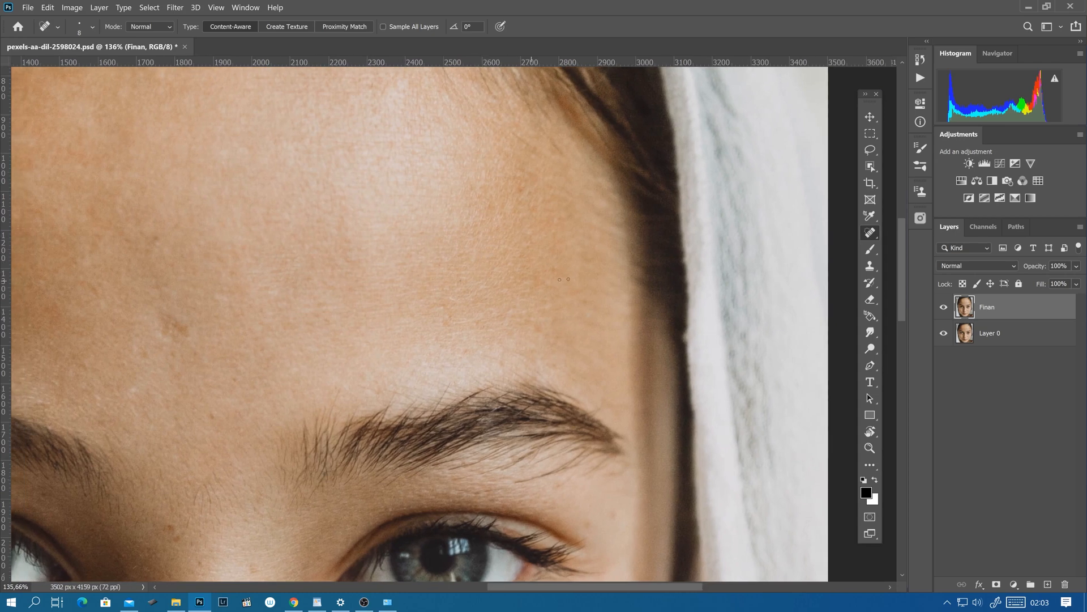
left_click_drag(418, 280, 536, 192)
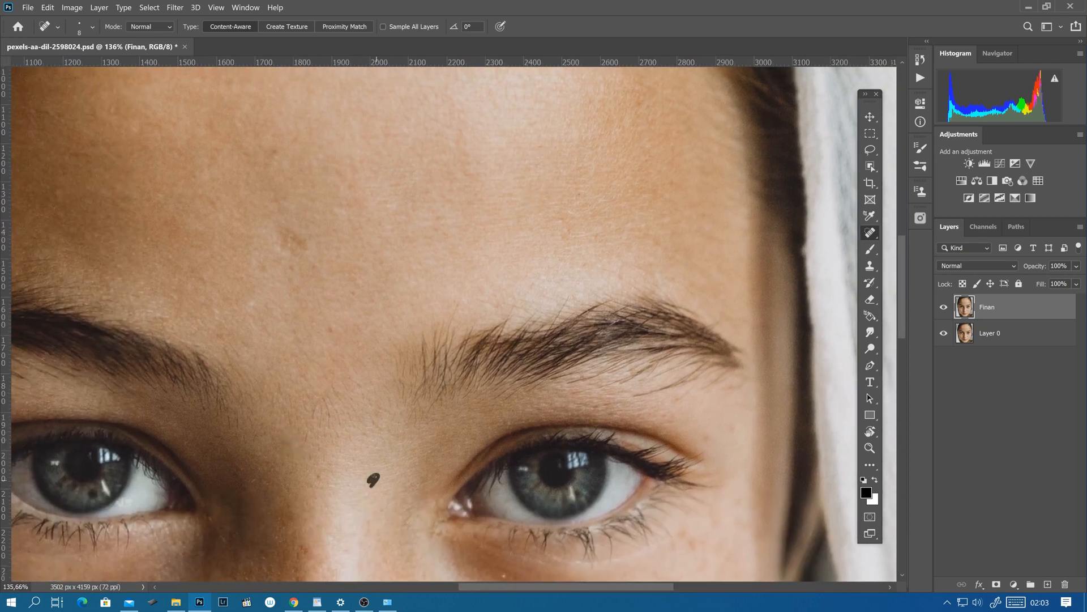
left_click_drag(353, 426, 389, 214)
left_click_drag(370, 361, 359, 250)
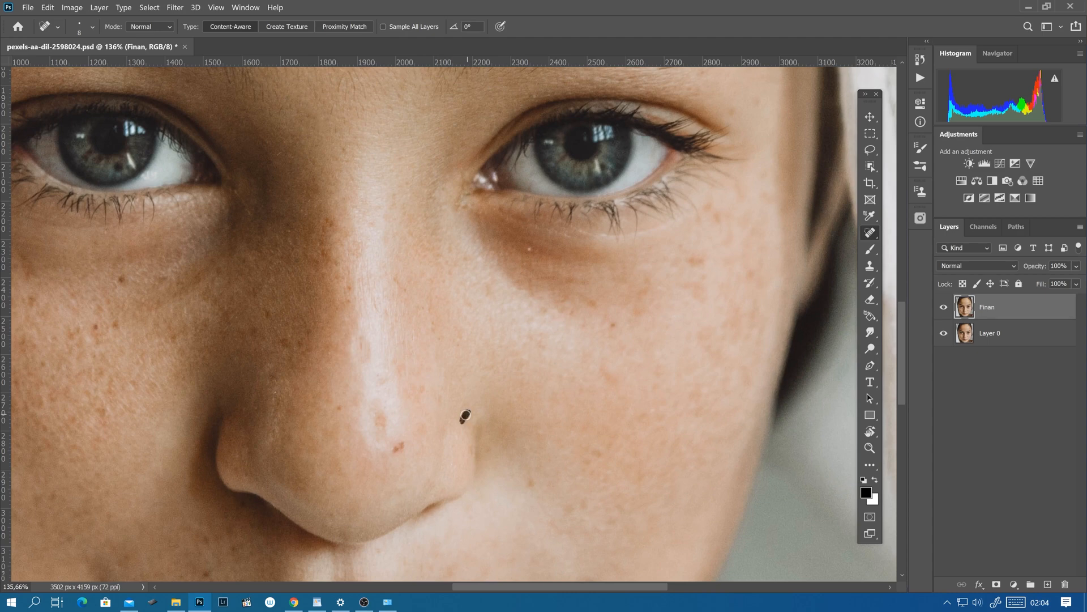
Step: Heal the small spots below and beside the eye on the brighter side of the face
mouse_move(617, 387)
left_mouse_down()
mouse_move(604, 367)
mouse_move(529, 419)
mouse_move(542, 434)
left_mouse_up()
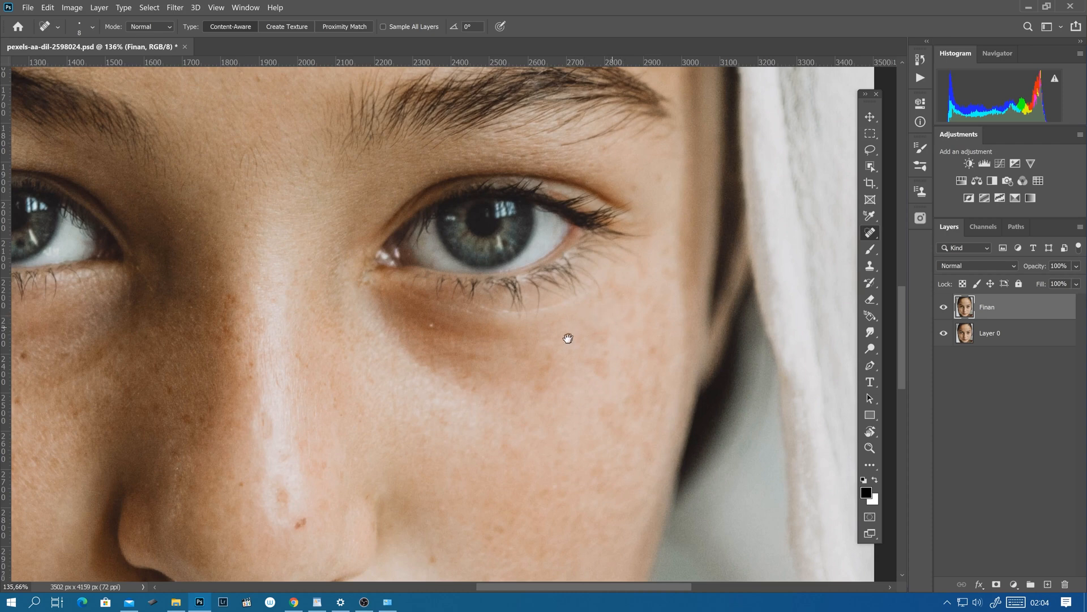
left_click_drag(568, 338, 473, 393)
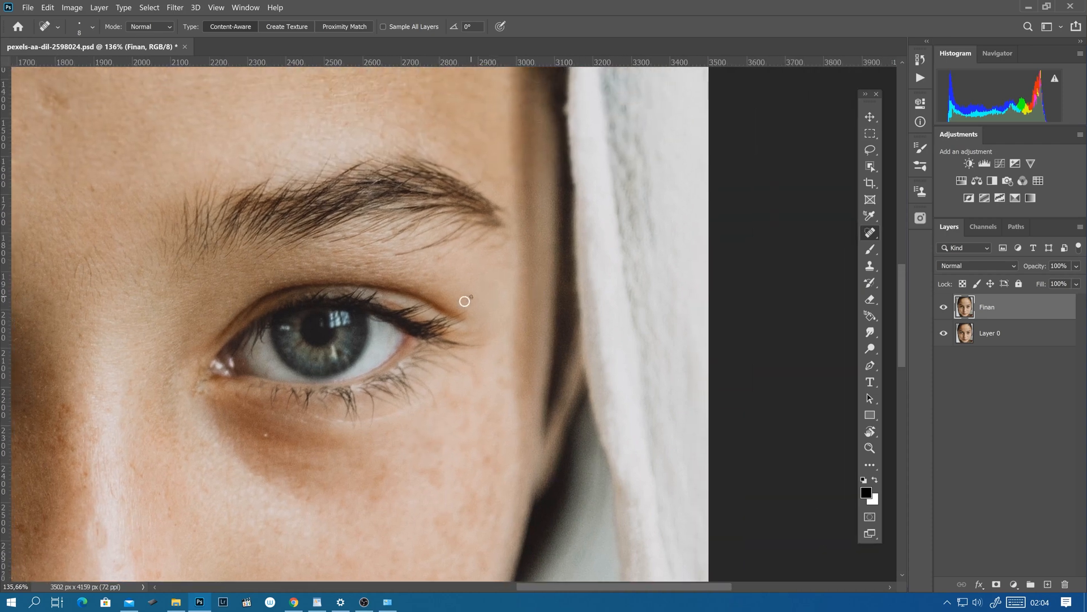
left_click_drag(445, 263, 451, 141)
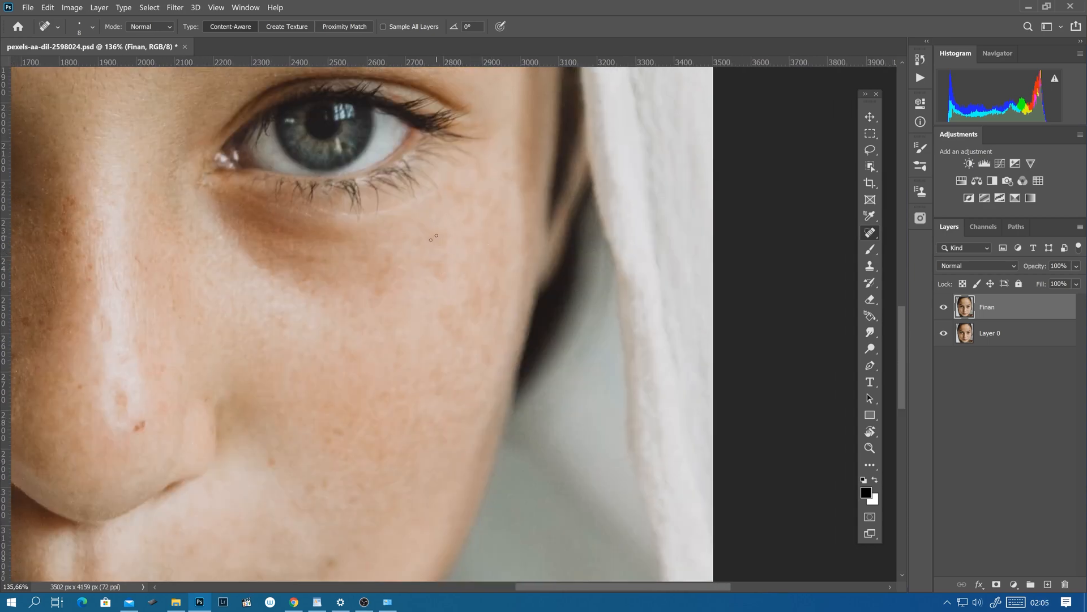
Step: Use the Patch tool to replace the spots beside and below the outer corner of the eye on the darker side with clean skin
mouse_move(872, 233)
left_mouse_down()
mouse_move(866, 240)
mouse_move(905, 253)
left_mouse_up()
left_click_drag(472, 225, 568, 358)
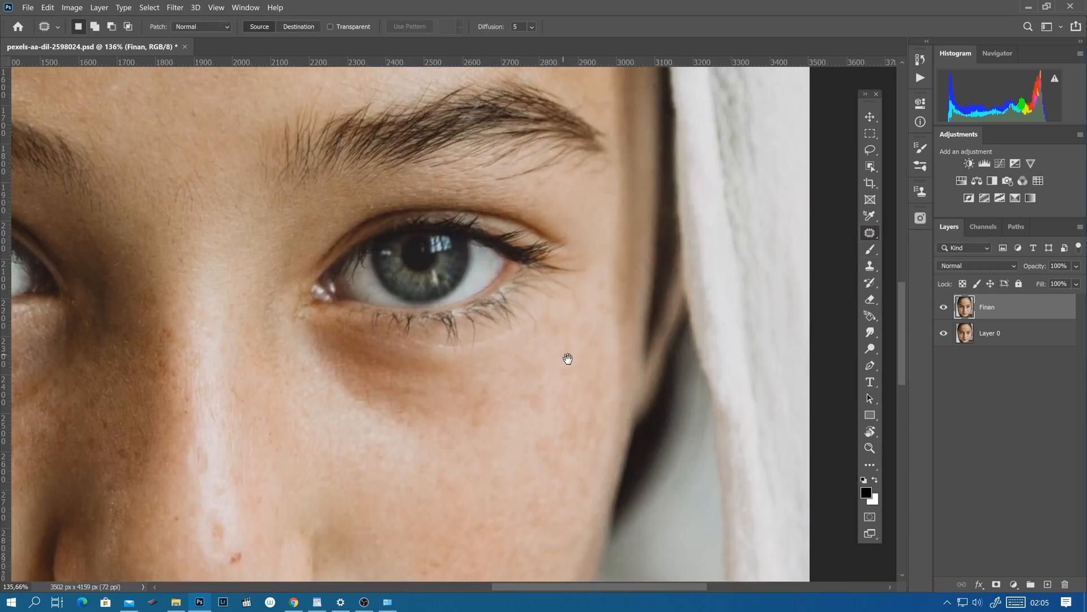
left_click_drag(423, 99, 602, 354)
mouse_move(331, 315)
left_mouse_down()
mouse_move(357, 307)
mouse_move(331, 270)
mouse_move(305, 284)
mouse_move(528, 309)
left_mouse_up()
mouse_move(300, 467)
left_mouse_down()
mouse_move(502, 197)
mouse_move(498, 153)
left_mouse_up()
left_click_drag(382, 324, 438, 362)
mouse_move(374, 227)
left_mouse_down()
mouse_move(381, 246)
mouse_move(374, 227)
left_mouse_up()
left_click_drag(374, 245, 359, 244)
mouse_move(392, 253)
left_mouse_down()
mouse_move(385, 285)
mouse_move(392, 253)
left_mouse_up()
mouse_move(388, 271)
left_mouse_down()
mouse_move(371, 275)
mouse_move(378, 302)
mouse_move(406, 274)
mouse_move(414, 299)
mouse_move(372, 268)
left_mouse_up()
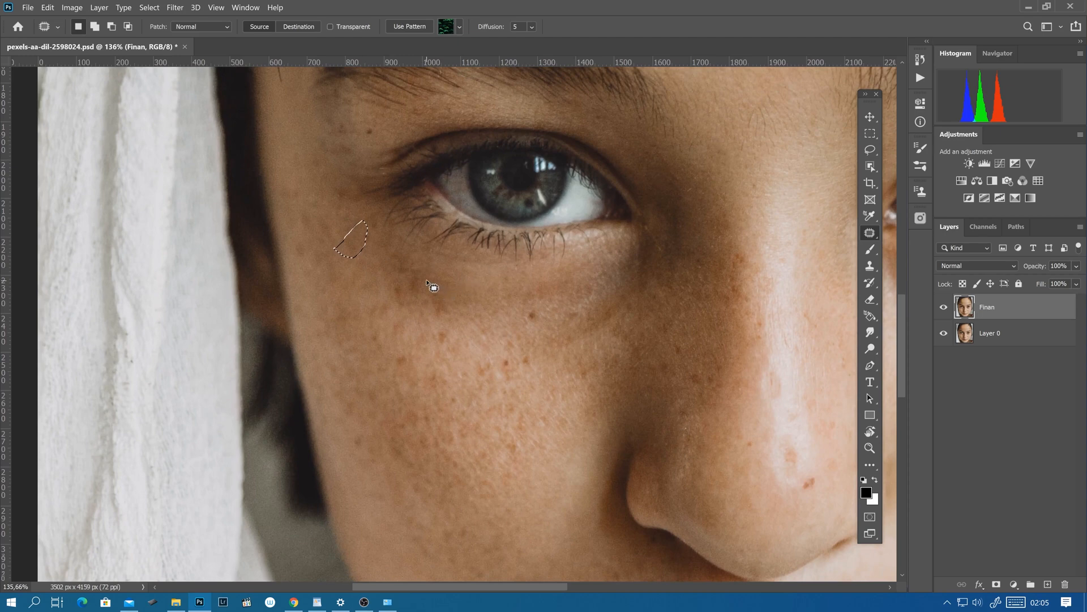
mouse_move(438, 304)
left_mouse_down()
mouse_move(380, 285)
mouse_move(402, 267)
left_mouse_up()
left_click_drag(403, 268, 377, 271)
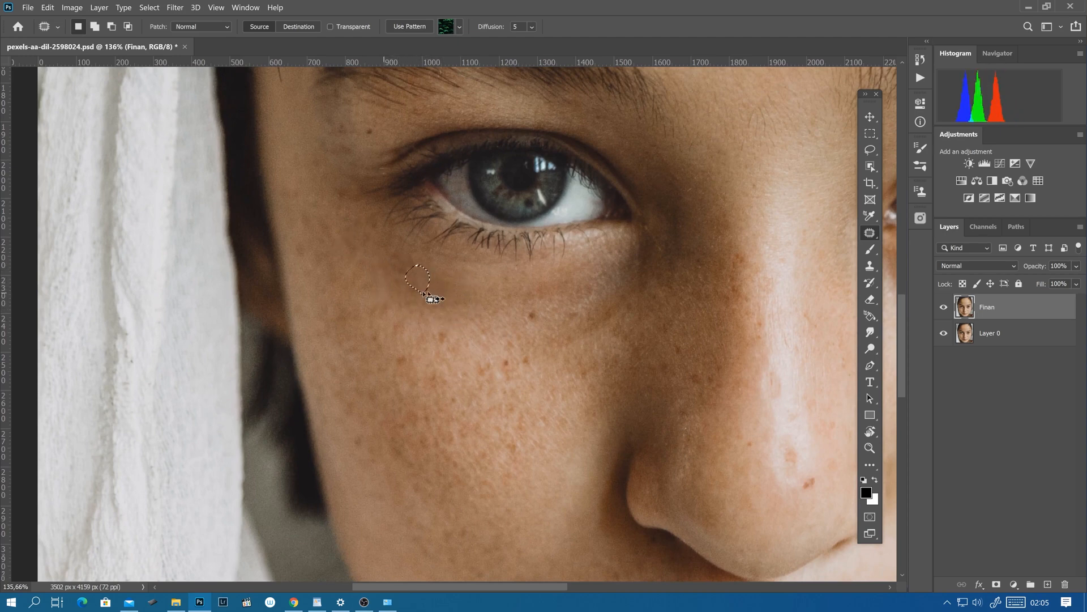
Step: Patch the dark freckles on the darker cheek below the eye with nearby clean skin
mouse_move(432, 301)
left_mouse_down()
mouse_move(413, 235)
mouse_move(452, 242)
mouse_move(470, 222)
left_mouse_up()
mouse_move(463, 234)
left_mouse_down()
mouse_move(477, 257)
mouse_move(493, 229)
mouse_move(479, 247)
mouse_move(476, 233)
mouse_move(453, 244)
left_mouse_up()
mouse_move(450, 233)
left_mouse_down()
mouse_move(455, 254)
mouse_move(452, 233)
left_mouse_up()
left_click_drag(455, 244, 390, 208)
left_click_drag(391, 220, 410, 210)
left_click_drag(347, 243, 349, 244)
left_click_drag(350, 252, 363, 238)
left_click_drag(350, 200, 351, 200)
left_click_drag(351, 212, 369, 228)
Step: Patch the two marks near the tip of the nose with clean skin from beside them
left_click_drag(406, 267, 418, 175)
left_click_drag(535, 200, 318, 298)
mouse_move(468, 235)
left_mouse_down()
mouse_move(485, 253)
mouse_move(477, 222)
left_mouse_up()
mouse_move(492, 287)
left_mouse_down()
mouse_move(482, 332)
mouse_move(500, 341)
mouse_move(510, 318)
mouse_move(498, 289)
mouse_move(504, 267)
left_mouse_up()
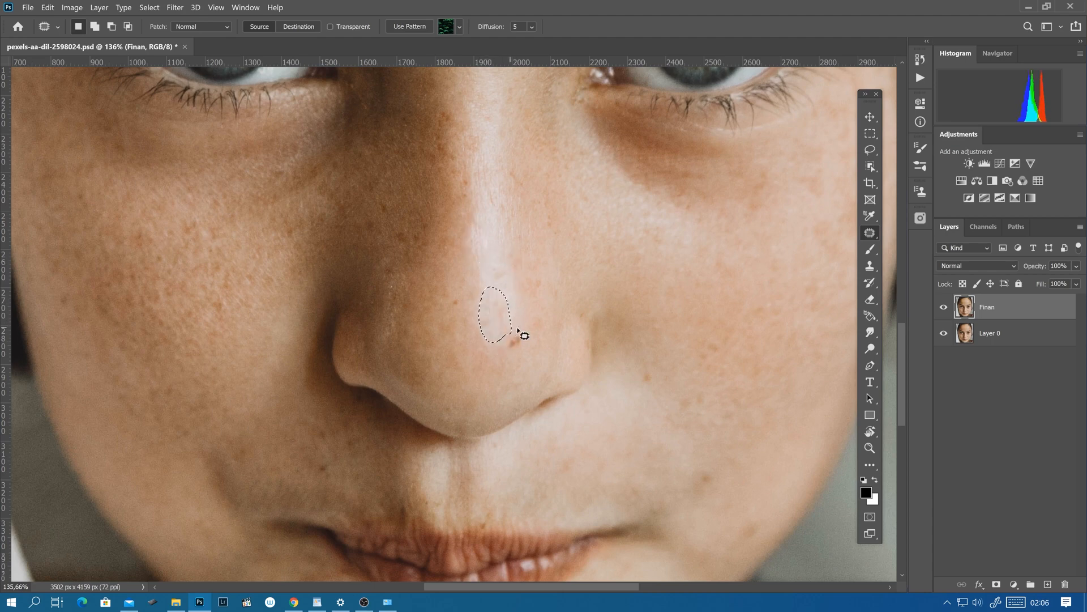
mouse_move(522, 323)
left_mouse_down()
mouse_move(510, 352)
mouse_move(520, 324)
mouse_move(528, 347)
left_mouse_up()
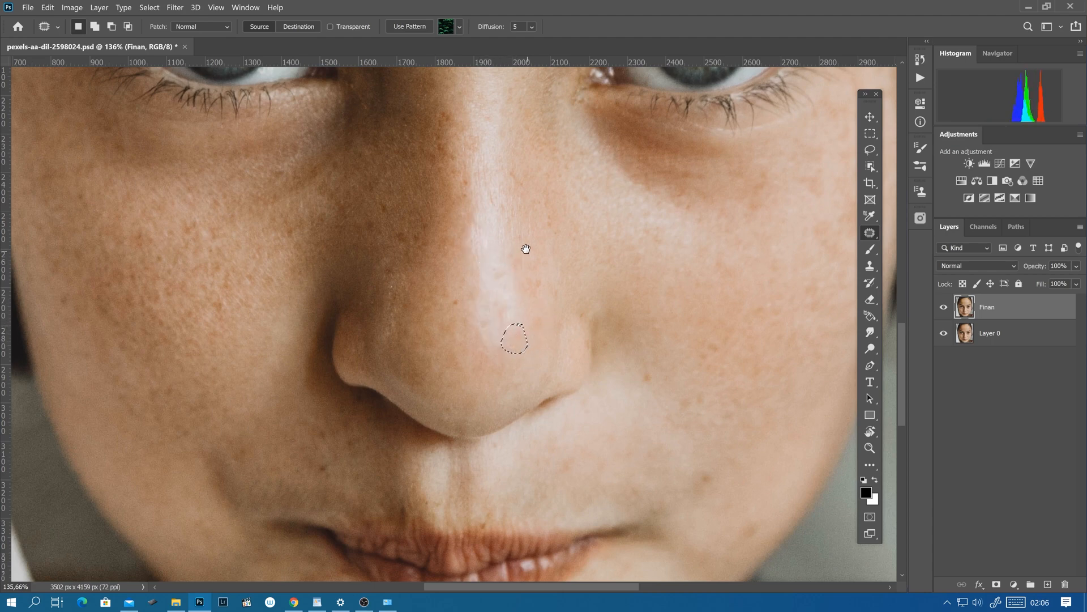
Step: Patch the blemishes beside the nostril and on the cheek near the corner of the mouth with clean skin
mouse_move(551, 290)
left_mouse_down()
mouse_move(442, 240)
mouse_move(388, 191)
left_mouse_up()
left_click_drag(460, 245, 482, 238)
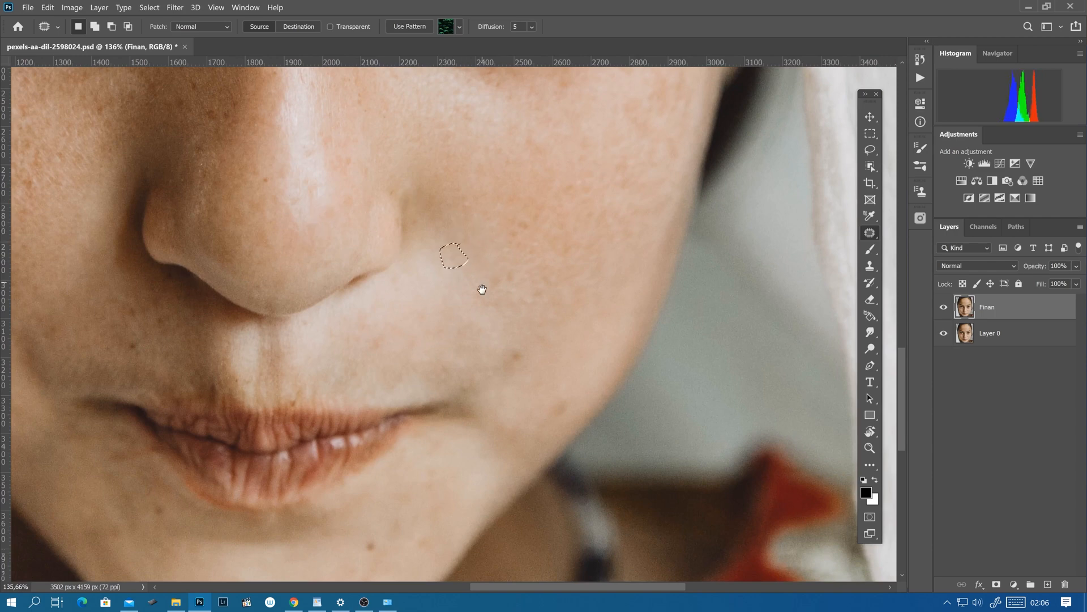
left_click_drag(527, 385, 429, 216)
left_click_drag(305, 220, 369, 287)
left_click_drag(398, 214, 479, 221)
mouse_move(570, 223)
left_mouse_down()
mouse_move(563, 265)
mouse_move(571, 225)
left_mouse_up()
left_click_drag(568, 234, 583, 199)
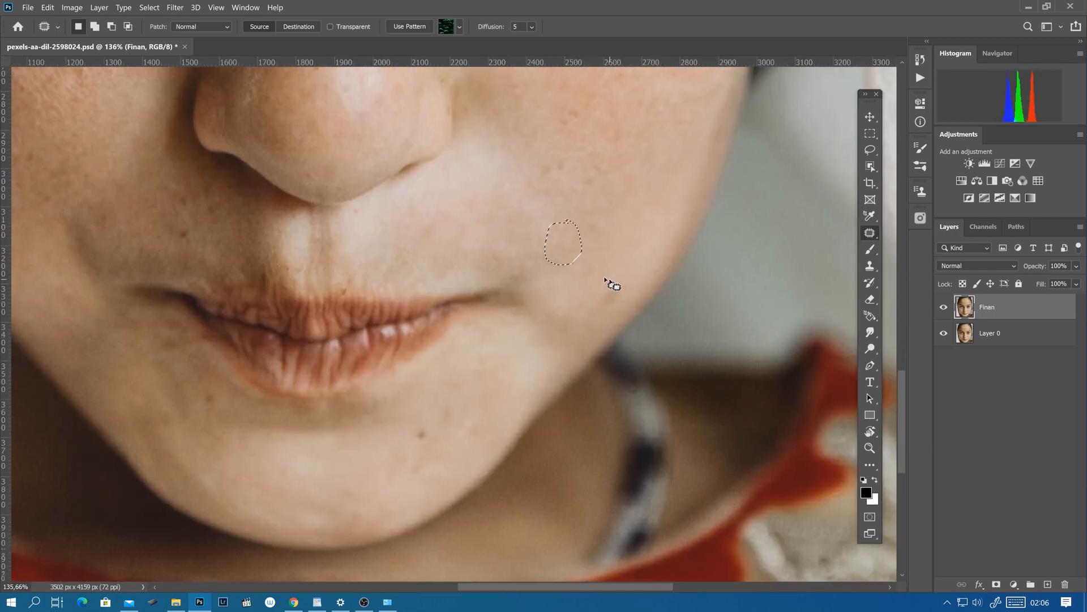
left_click_drag(608, 279, 610, 279)
left_click_drag(607, 286, 621, 255)
Step: Patch the dark mole on the chin with clean skin and clear the selection
left_click_drag(417, 427, 436, 418)
mouse_move(427, 422)
left_mouse_down()
mouse_move(478, 377)
mouse_move(432, 232)
left_mouse_up()
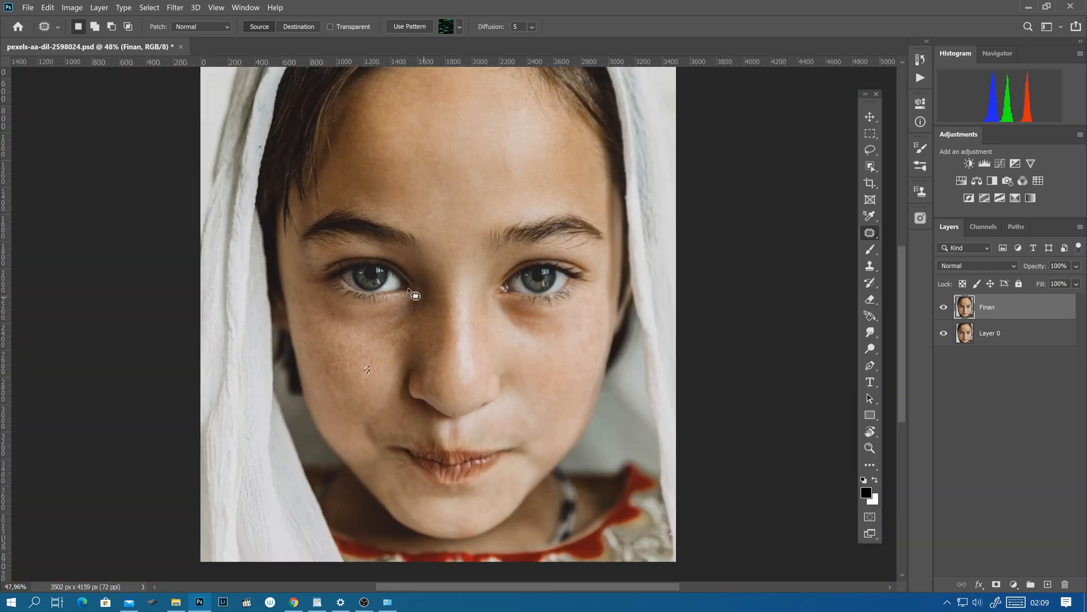
key("ctrl+d")
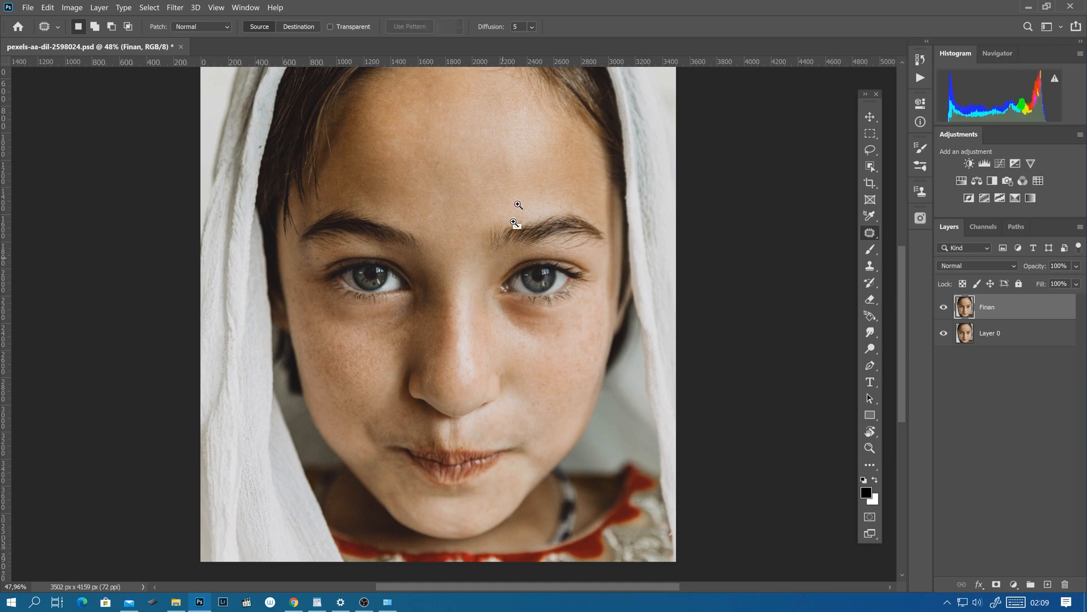
Step: Inspect the retouched face up close and compare it with the original by hiding and showing the Finan layer
left_click_drag(498, 273, 441, 414)
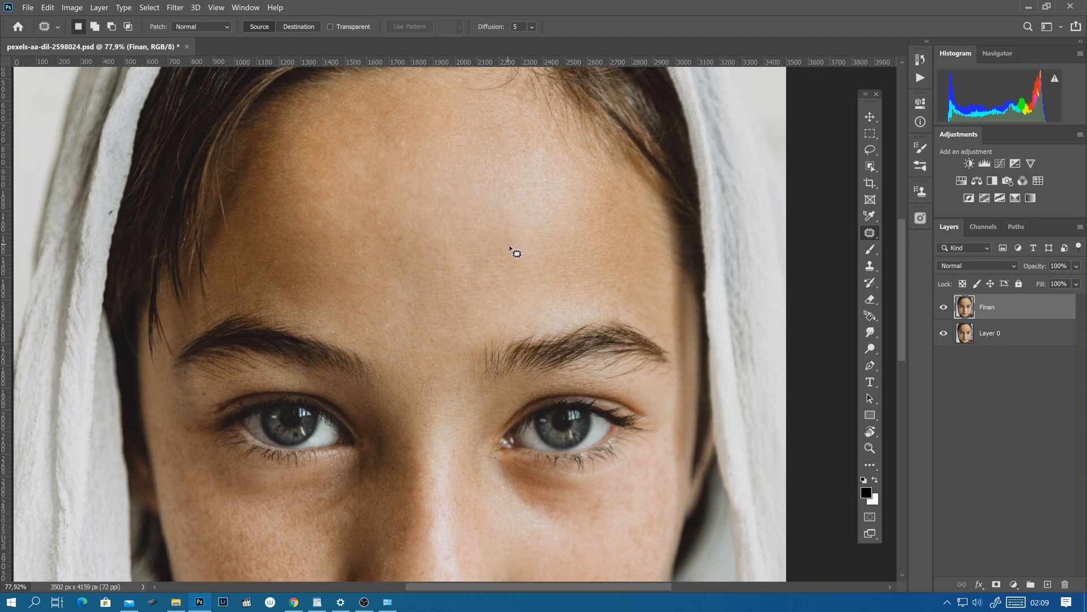
left_click_drag(427, 333, 499, 218)
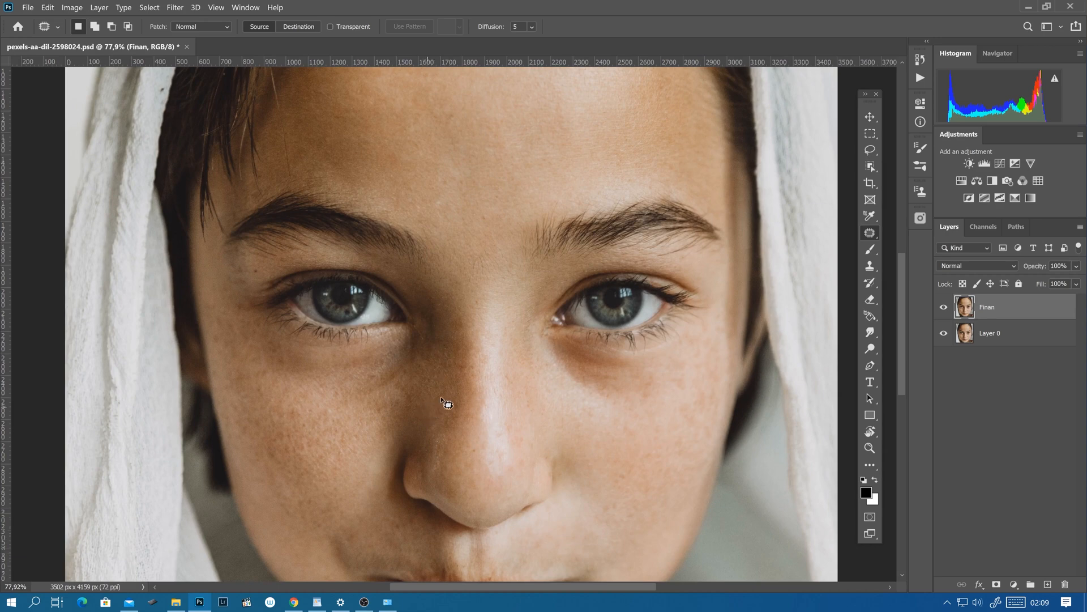
scroll(558, 388, "up", 4)
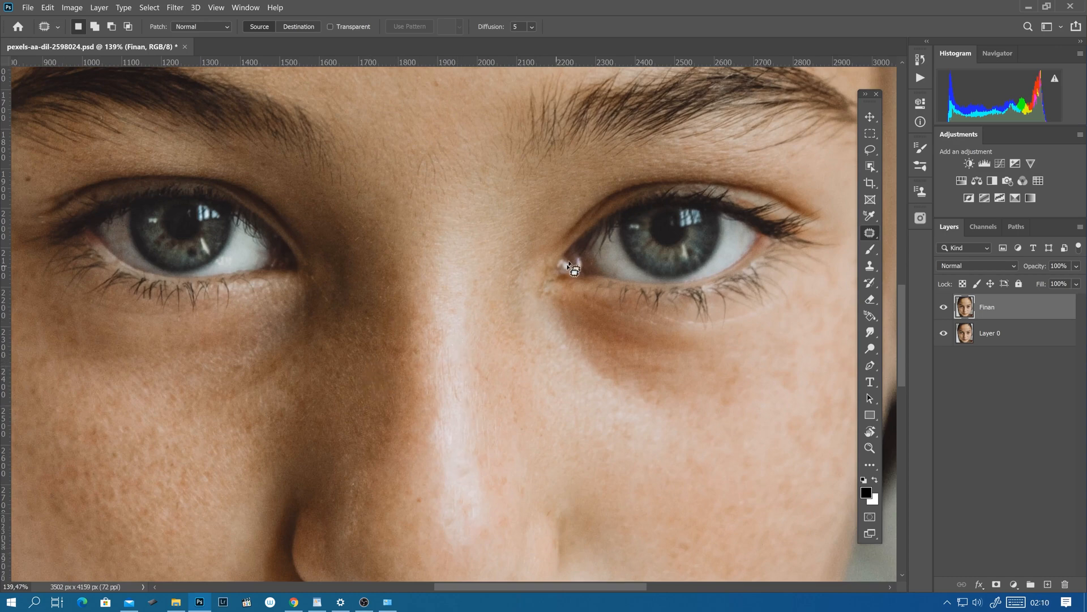
left_click_drag(461, 303, 479, 193)
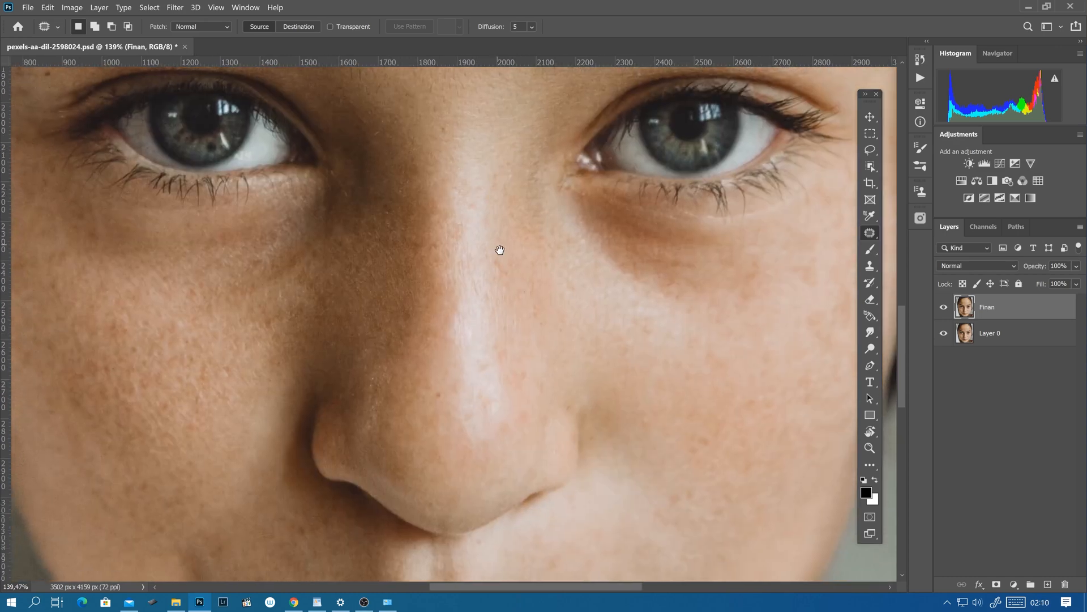
left_click_drag(523, 285, 456, 272)
left_click_drag(511, 250, 454, 330)
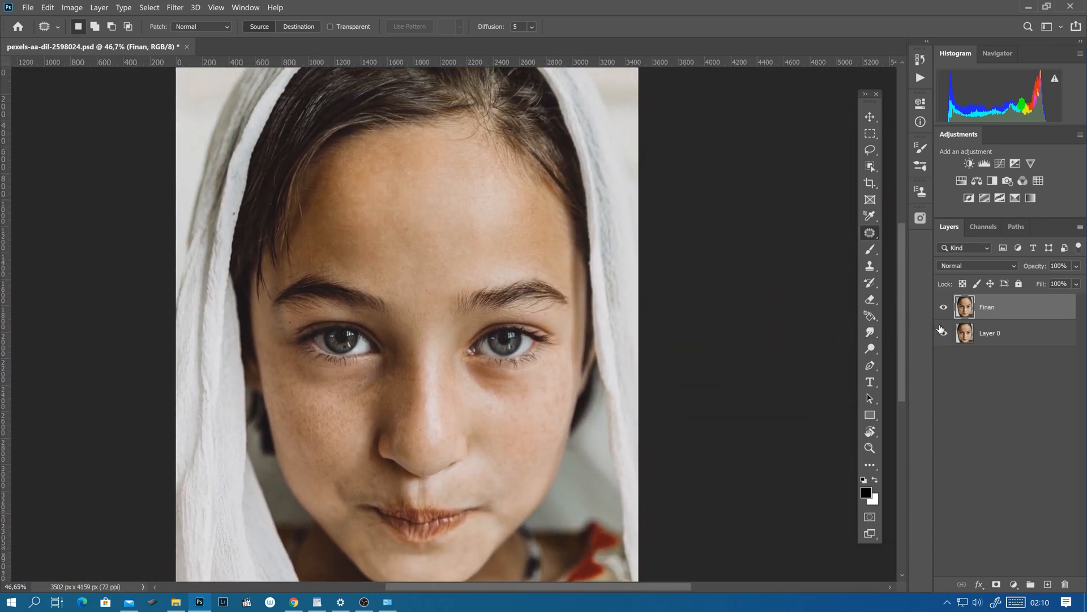
left_click(944, 307)
left_click_drag(422, 339, 459, 313)
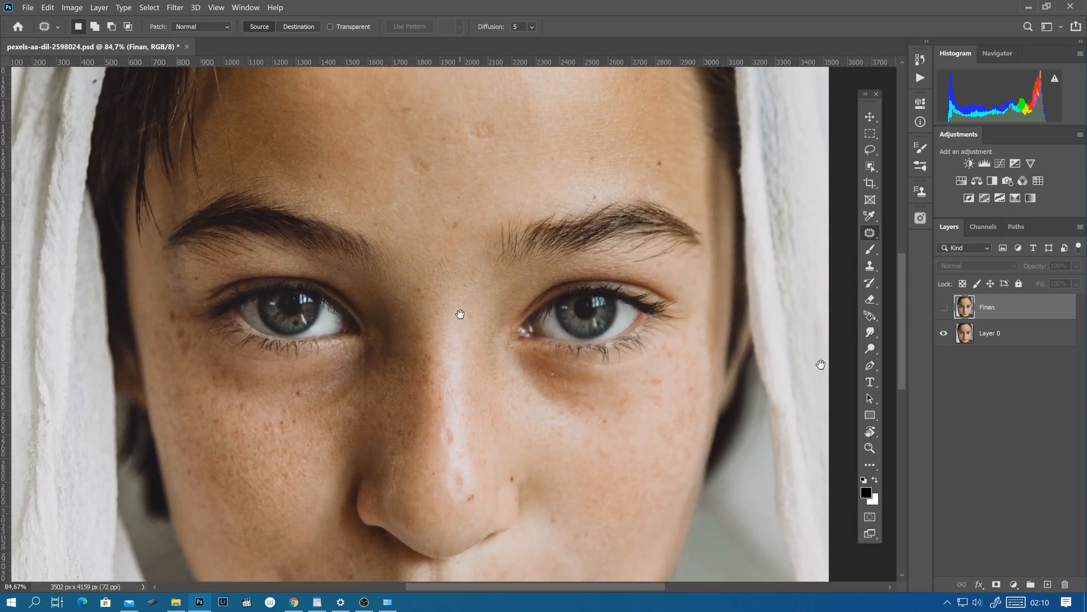
left_click(943, 309)
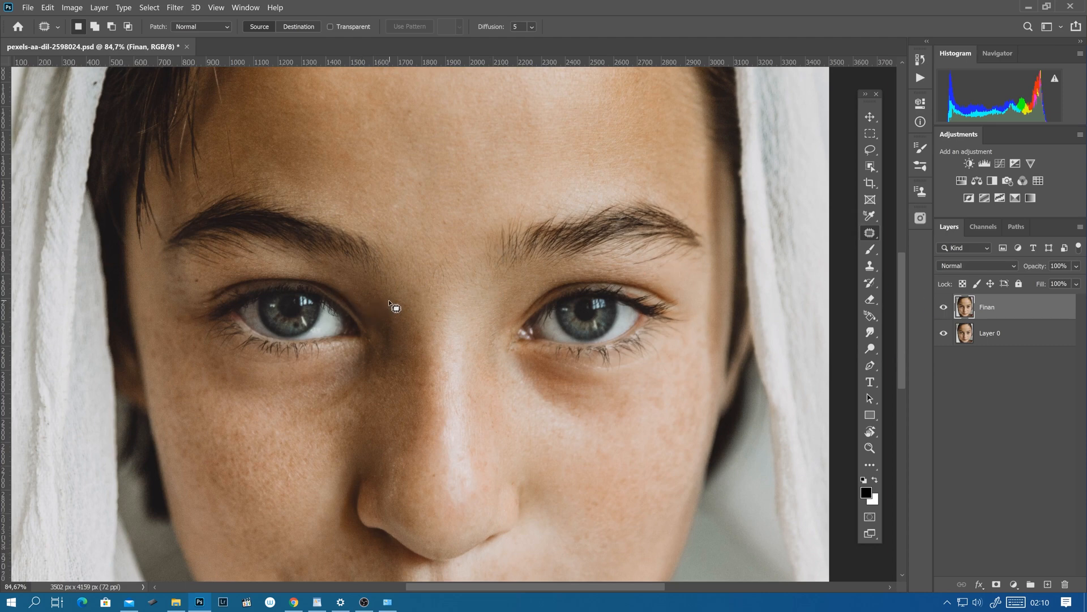
left_click_drag(463, 327, 455, 281)
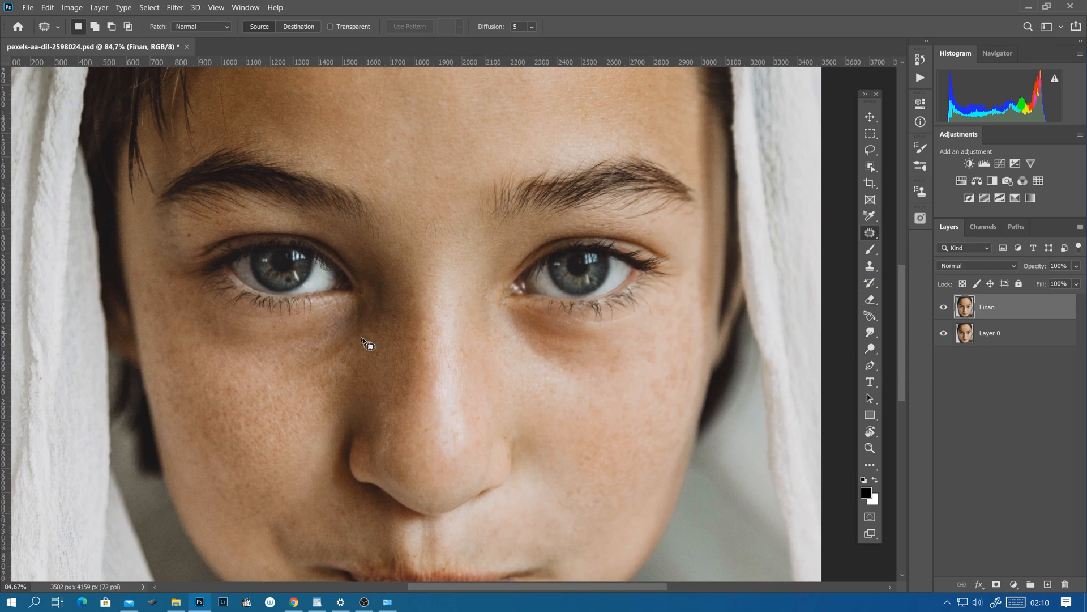
Step: Apply the Camera Raw filter to the Finan layer with temperature +2 and exposure +0.45
left_click(175, 7)
left_click(235, 70)
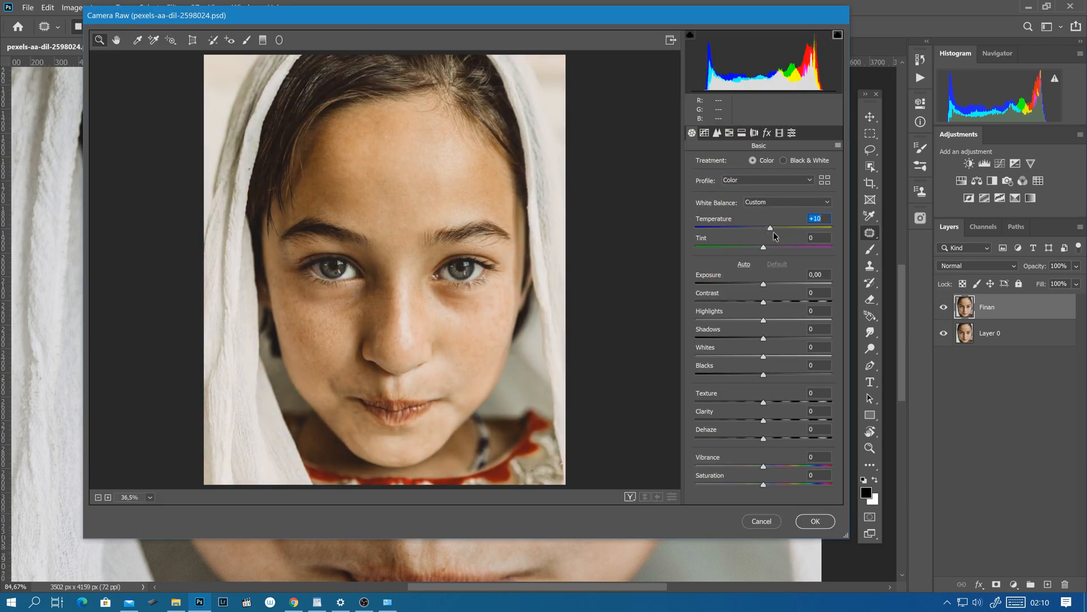
left_click_drag(775, 235, 766, 236)
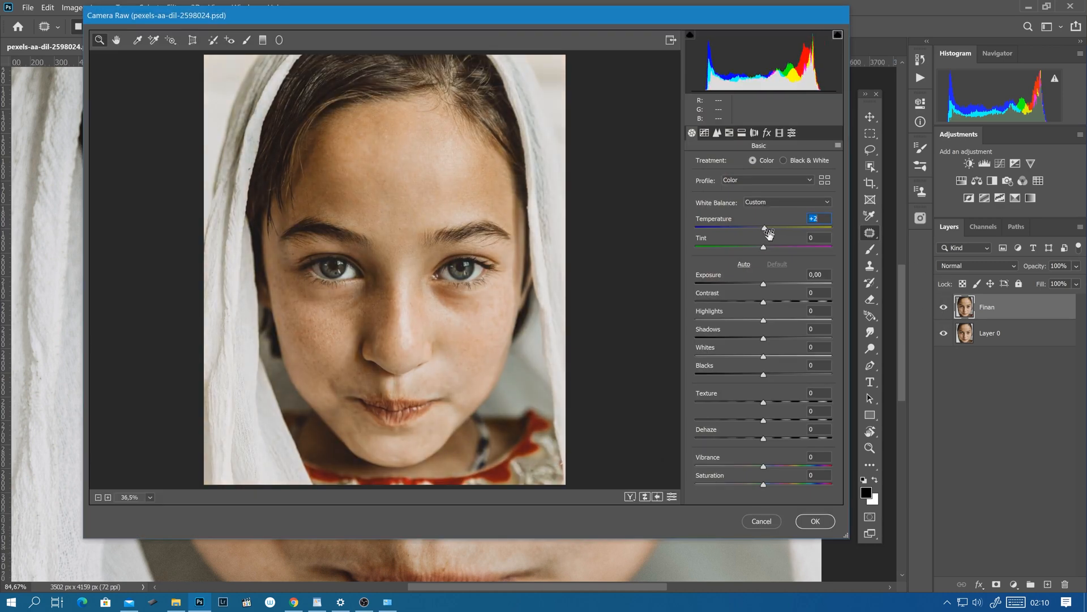
left_click_drag(763, 284, 783, 280)
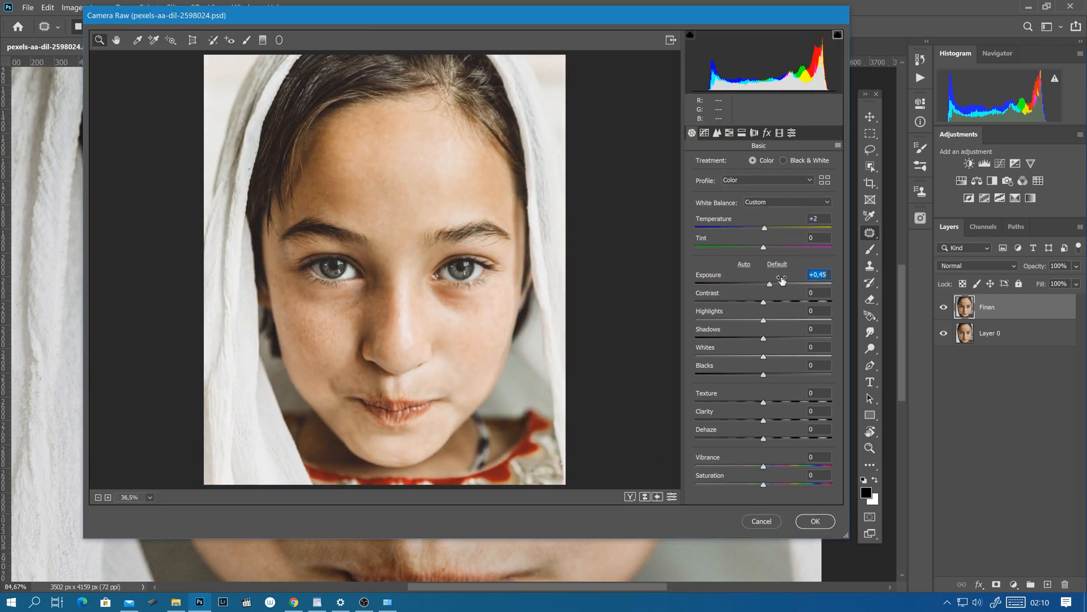
left_click(815, 521)
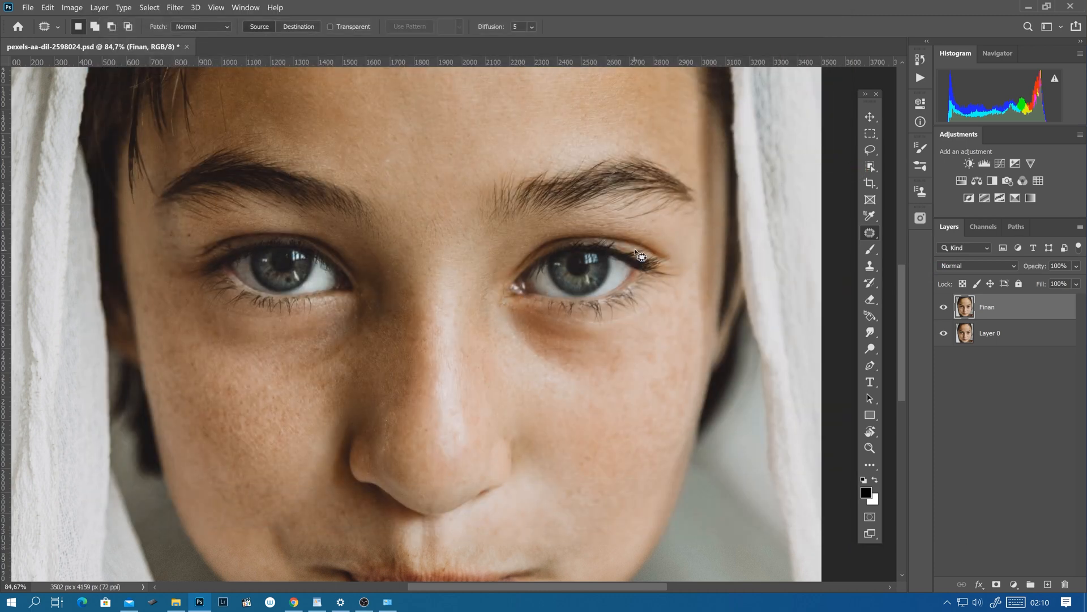
left_click_drag(659, 287, 625, 281)
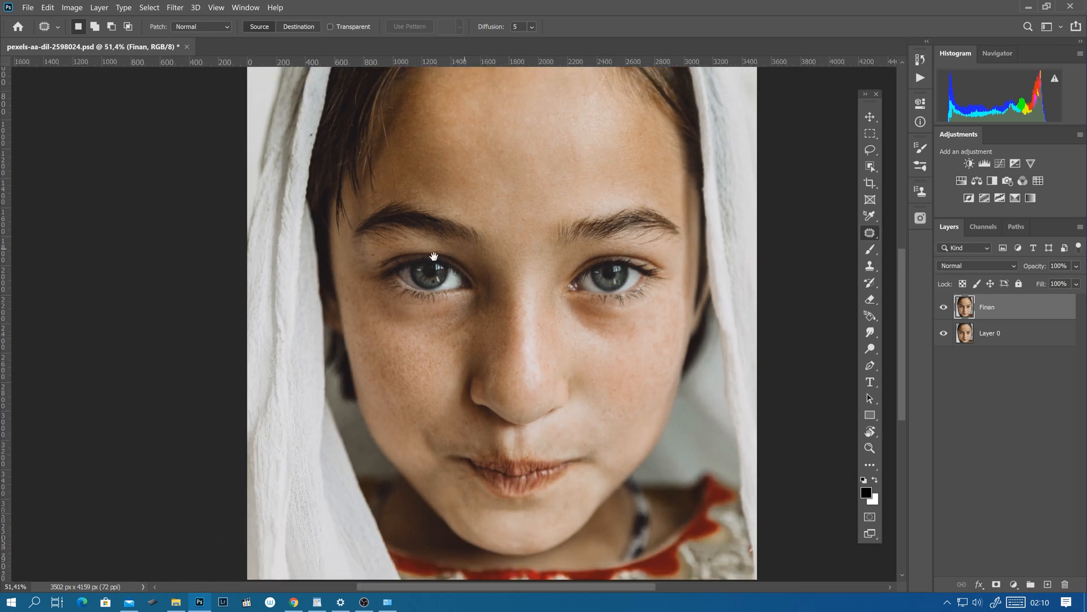
left_click_drag(434, 257, 384, 291)
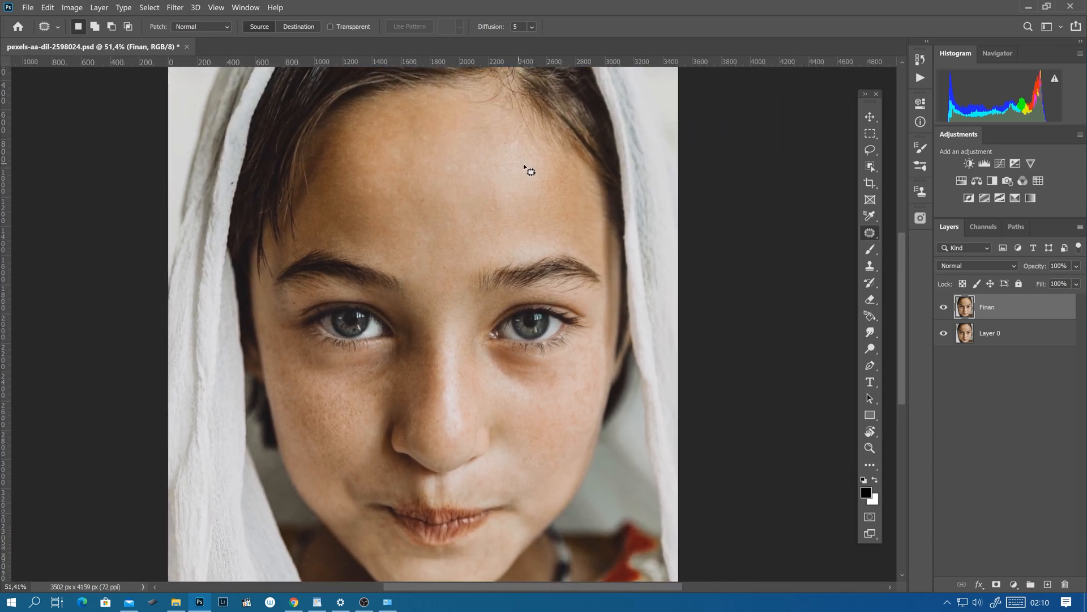